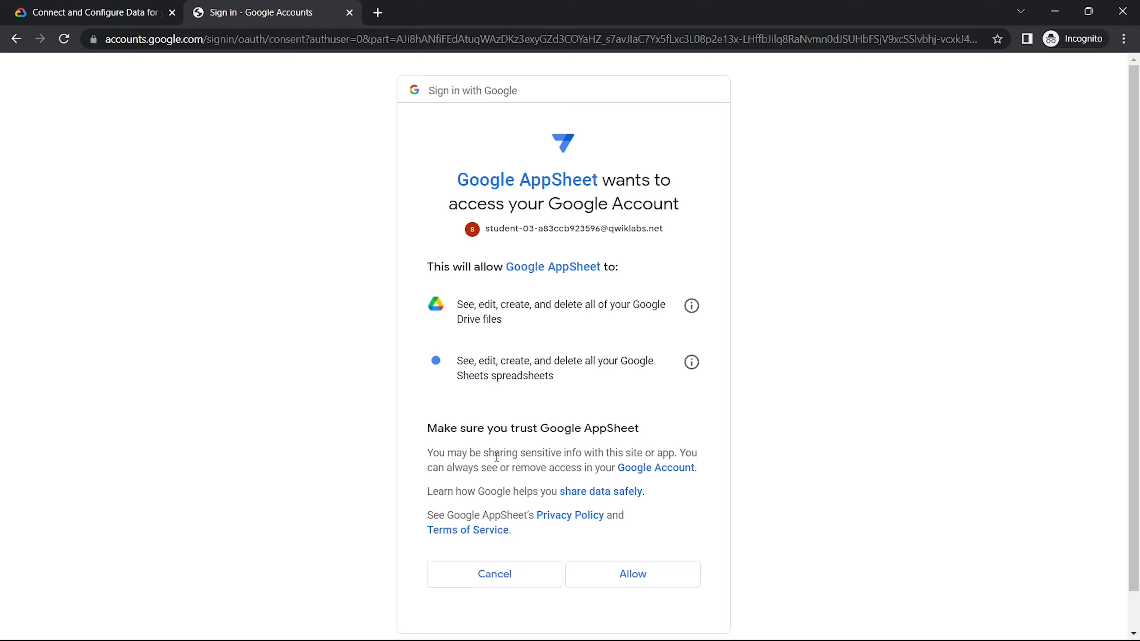
Allow Google AppSheet to access the Google account's Drive files and Sheets spreadsheets, and return to the lab instructions
{"action": "left_click", "coordinate": [622, 582]}
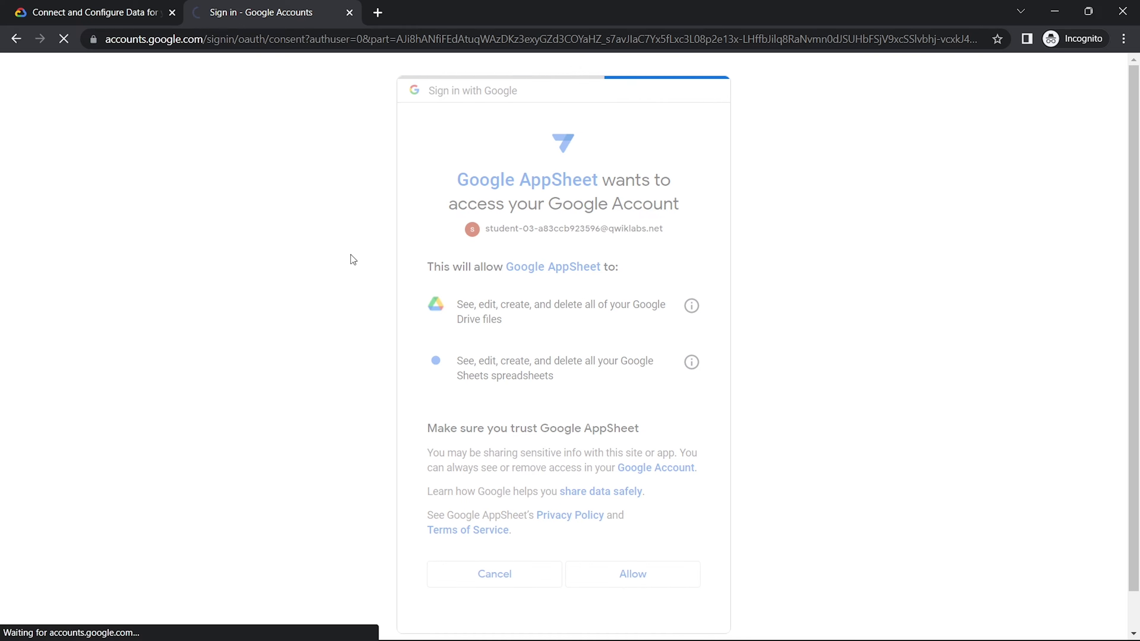
{"action": "key", "text": "ctrl+1"}
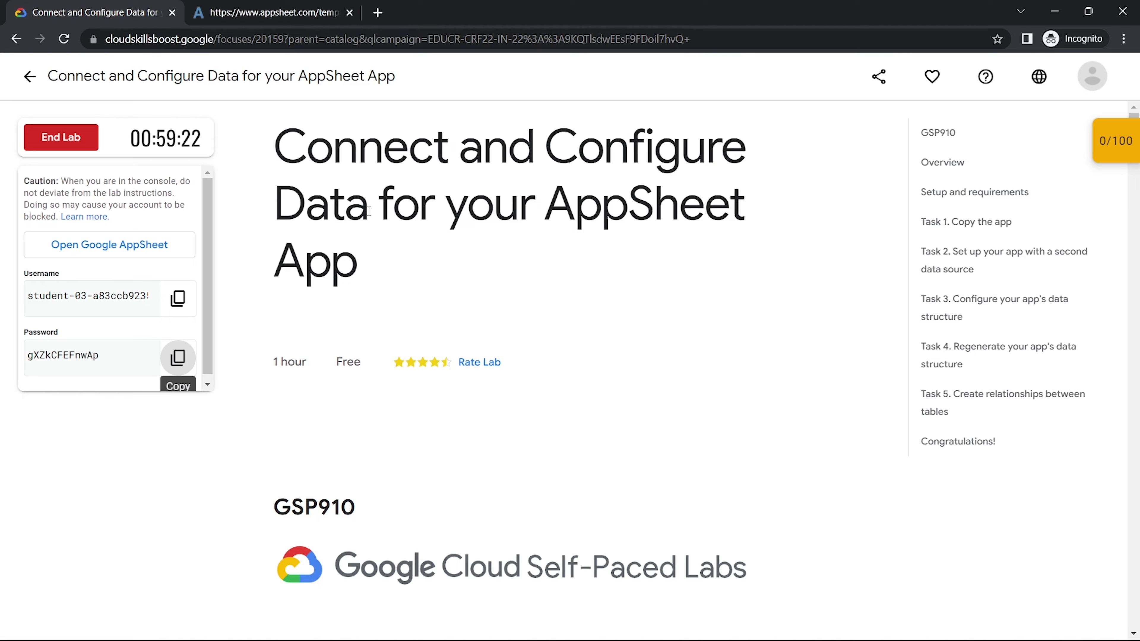
Copy the Lab 1 - Customer Contacts template app under the name Customer Contacts, keeping the default settings
{"action": "left_click", "coordinate": [310, 333]}
{"action": "type", "text": "Customer Contacts"}
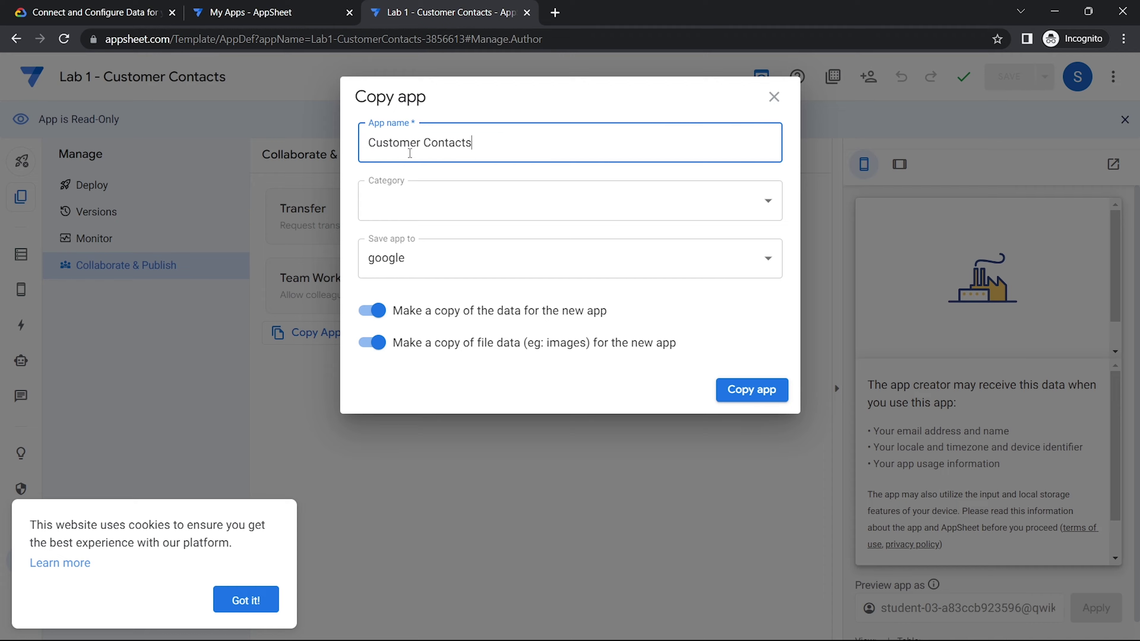
{"action": "left_click", "coordinate": [739, 395]}
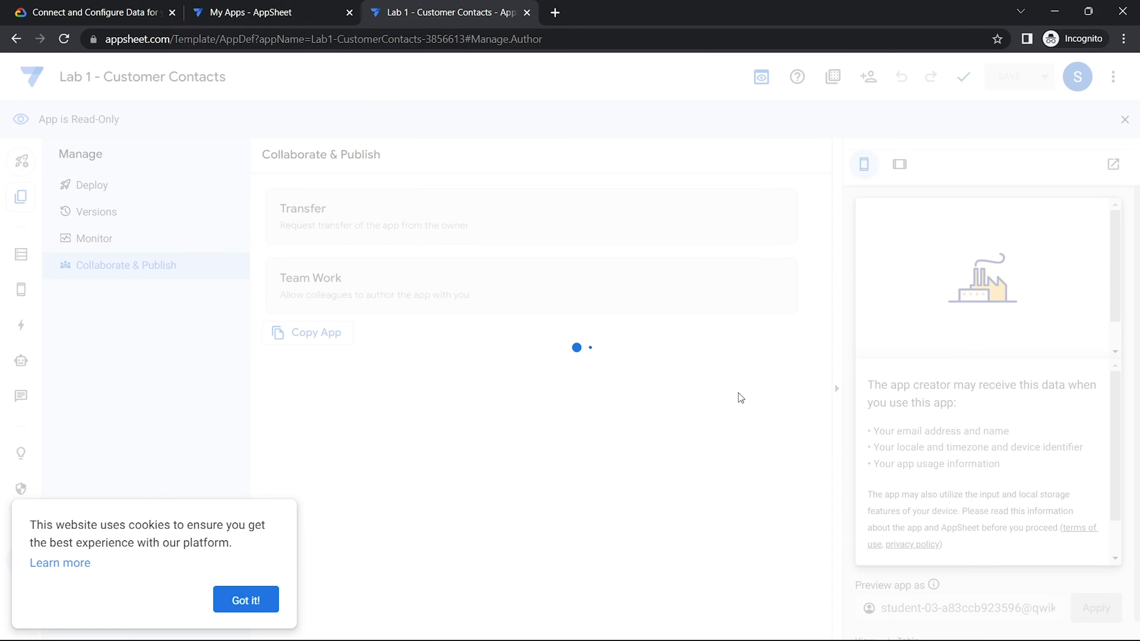
Open the "A copy of companies" link from Task 2 of the lab instructions in a new browser tab
{"action": "left_click", "coordinate": [225, 8]}
{"action": "left_click", "coordinate": [157, 7]}
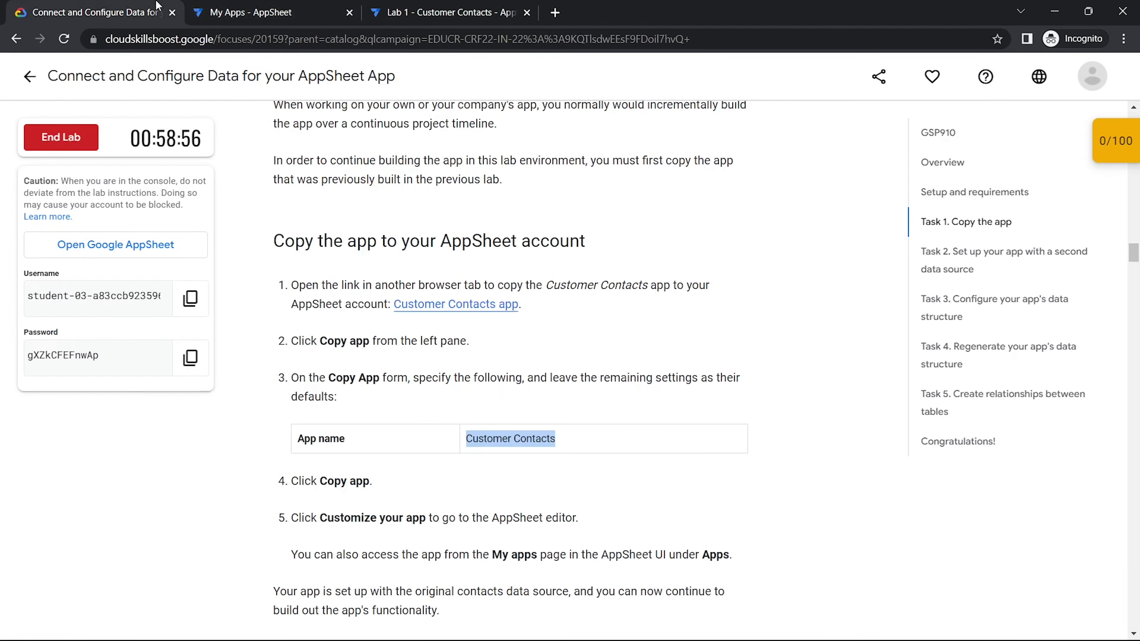
{"action": "scroll", "coordinate": [654, 317], "scroll_direction": "down", "scroll_amount": 15}
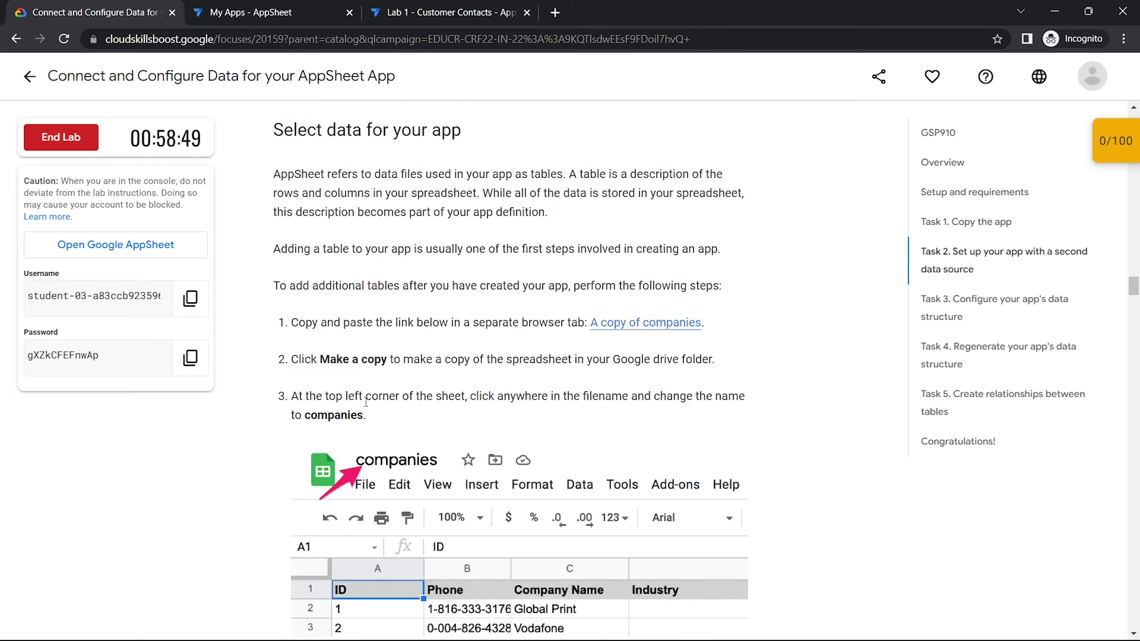
{"action": "right_click", "coordinate": [665, 305]}
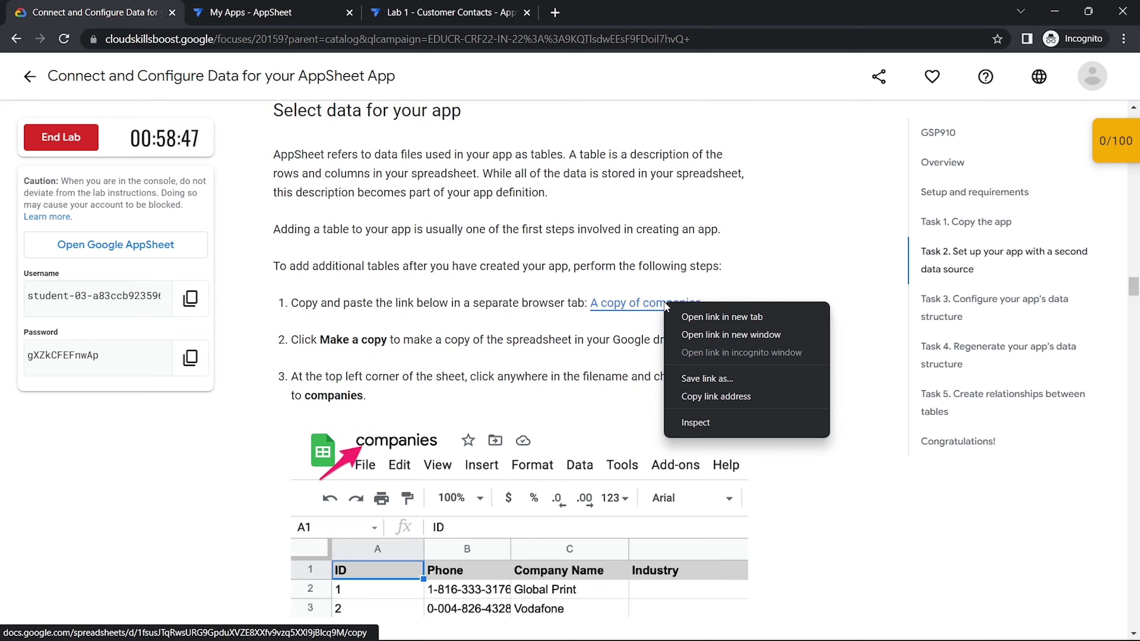
{"action": "left_click", "coordinate": [690, 315]}
{"action": "scroll", "coordinate": [479, 336], "scroll_direction": "down", "scroll_amount": 2}
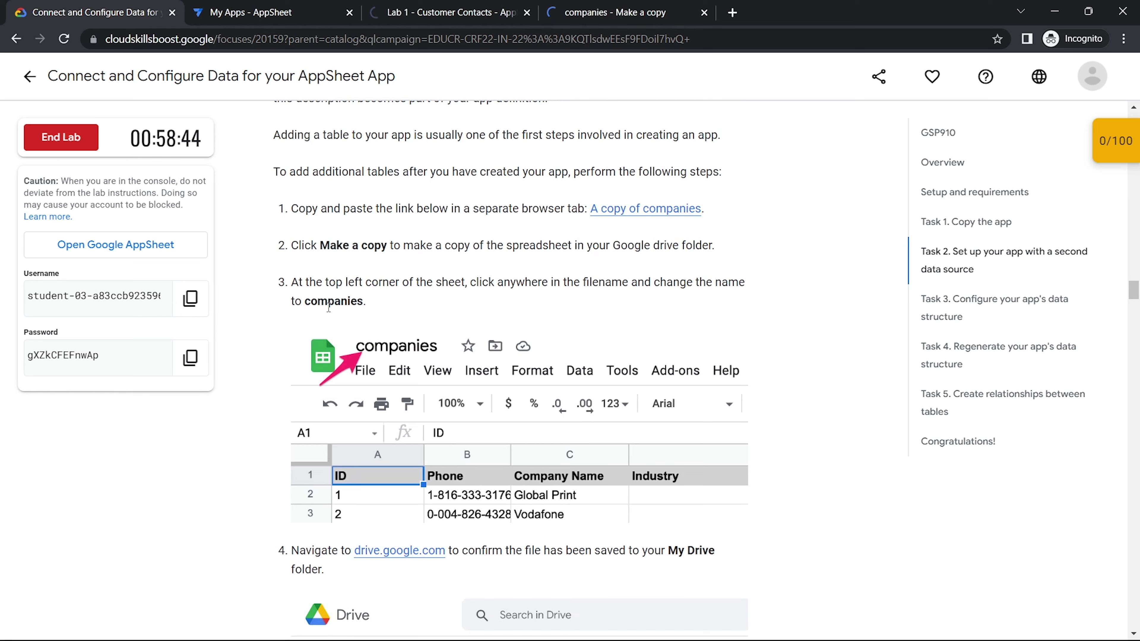
Make a copy of the companies spreadsheet in Google Drive and rename the copy as companies
{"action": "double_click", "coordinate": [332, 303]}
{"action": "key", "text": "ctrl+4"}
{"action": "left_click", "coordinate": [353, 306]}
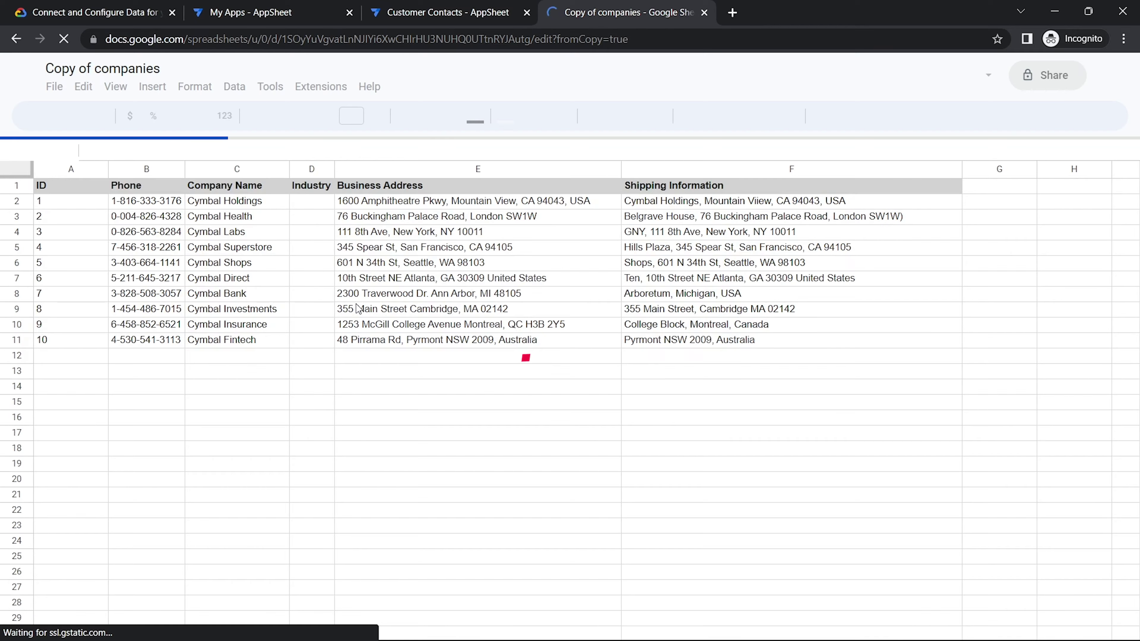
{"action": "left_click", "coordinate": [115, 70]}
{"action": "type", "text": "companies"}
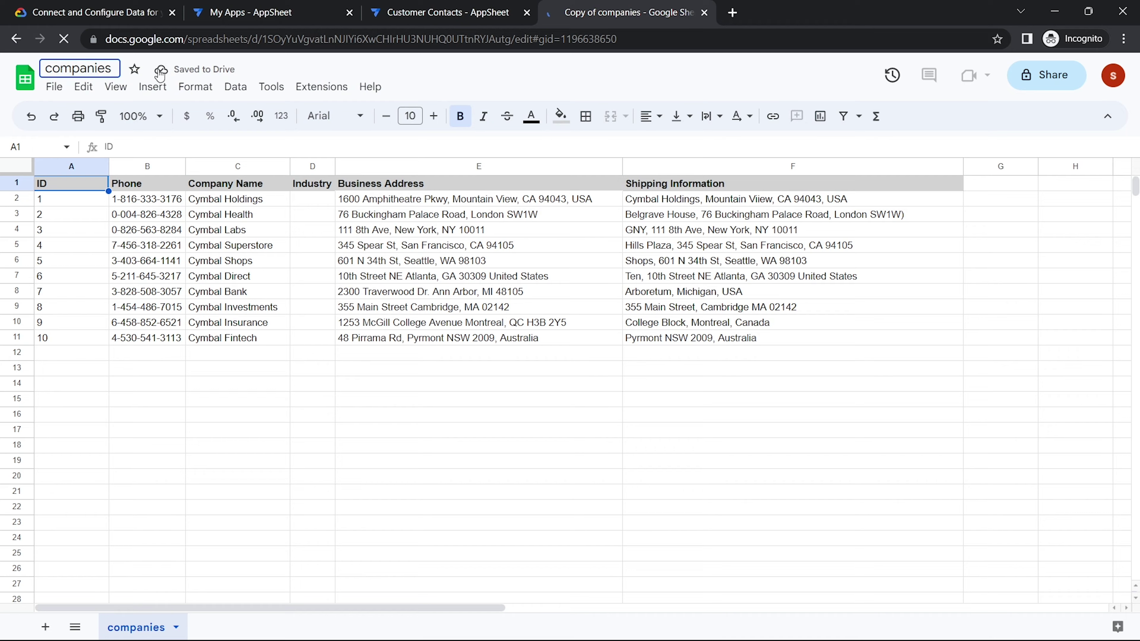
{"action": "left_click", "coordinate": [290, 59]}
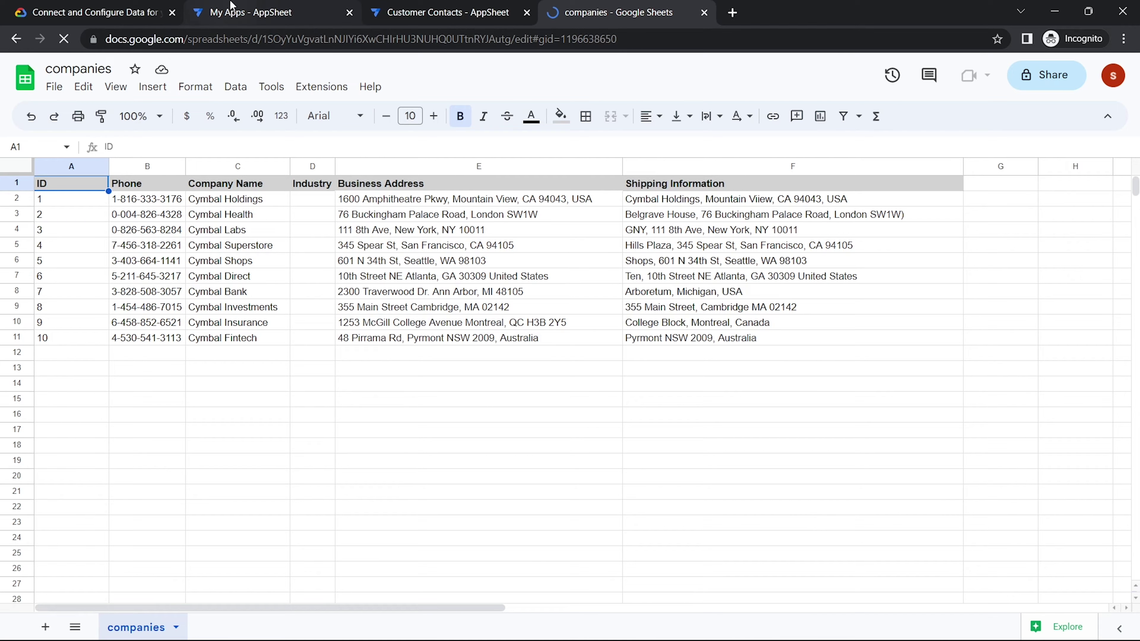
Review the remaining Task 2 instructions, open the copied Customer Contacts app for customization in AppSheet, and dismiss the cookie notice
{"action": "left_click", "coordinate": [127, 6]}
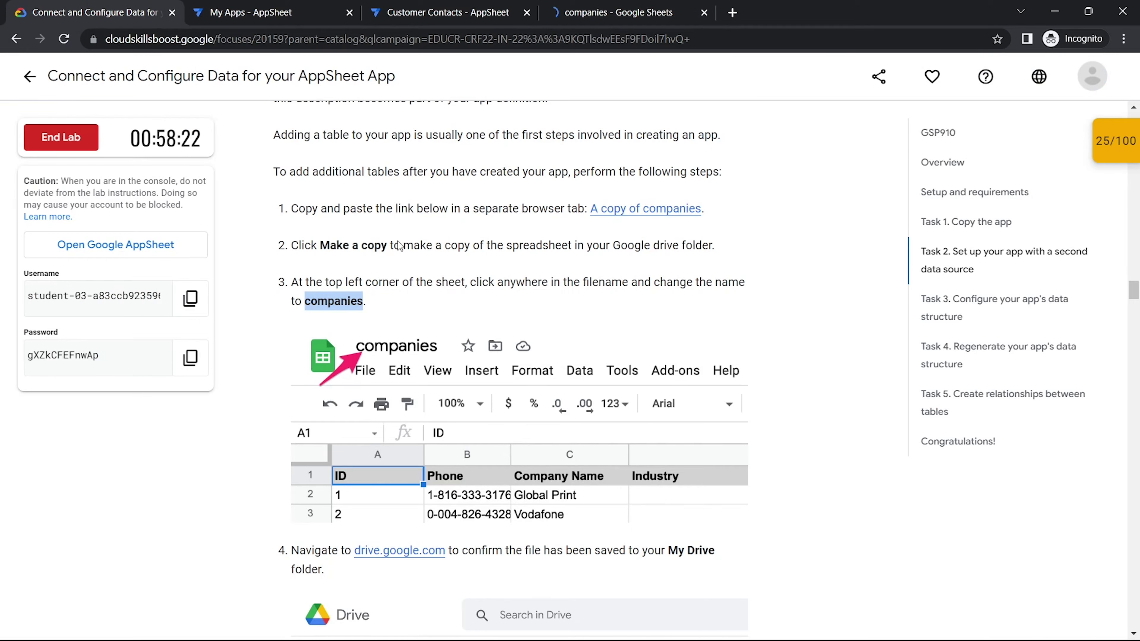
{"action": "scroll", "coordinate": [404, 248], "scroll_direction": "down", "scroll_amount": 10}
{"action": "scroll", "coordinate": [404, 248], "scroll_direction": "up", "scroll_amount": 4}
{"action": "scroll", "coordinate": [404, 248], "scroll_direction": "down", "scroll_amount": 9}
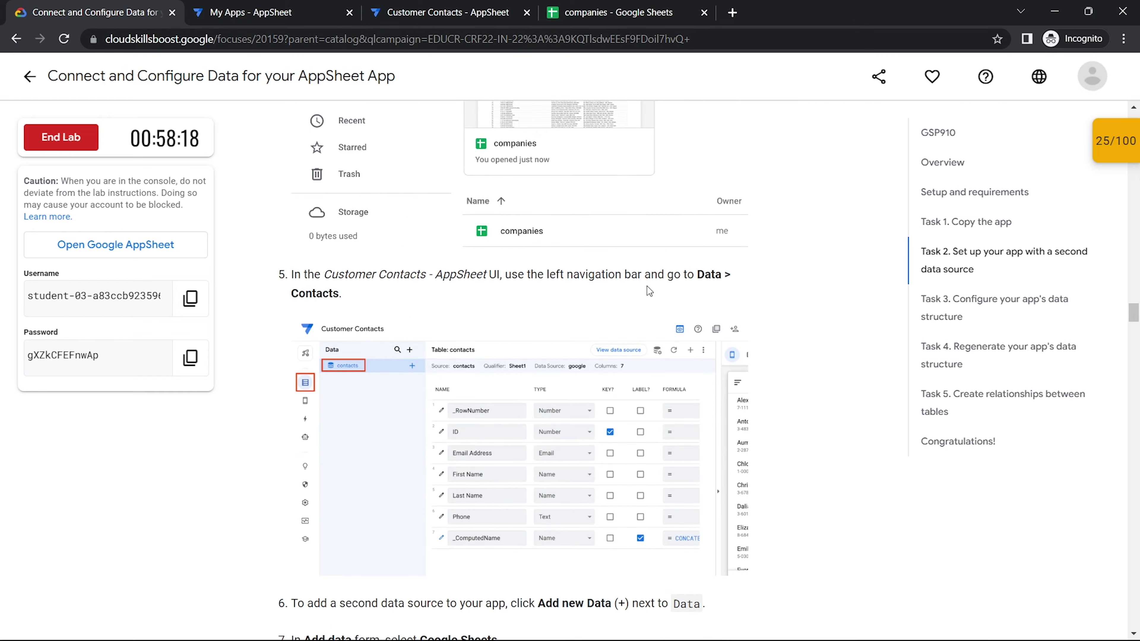
{"action": "scroll", "coordinate": [647, 286], "scroll_direction": "up", "scroll_amount": 3}
{"action": "scroll", "coordinate": [647, 286], "scroll_direction": "down", "scroll_amount": 4}
{"action": "left_click", "coordinate": [493, 12]}
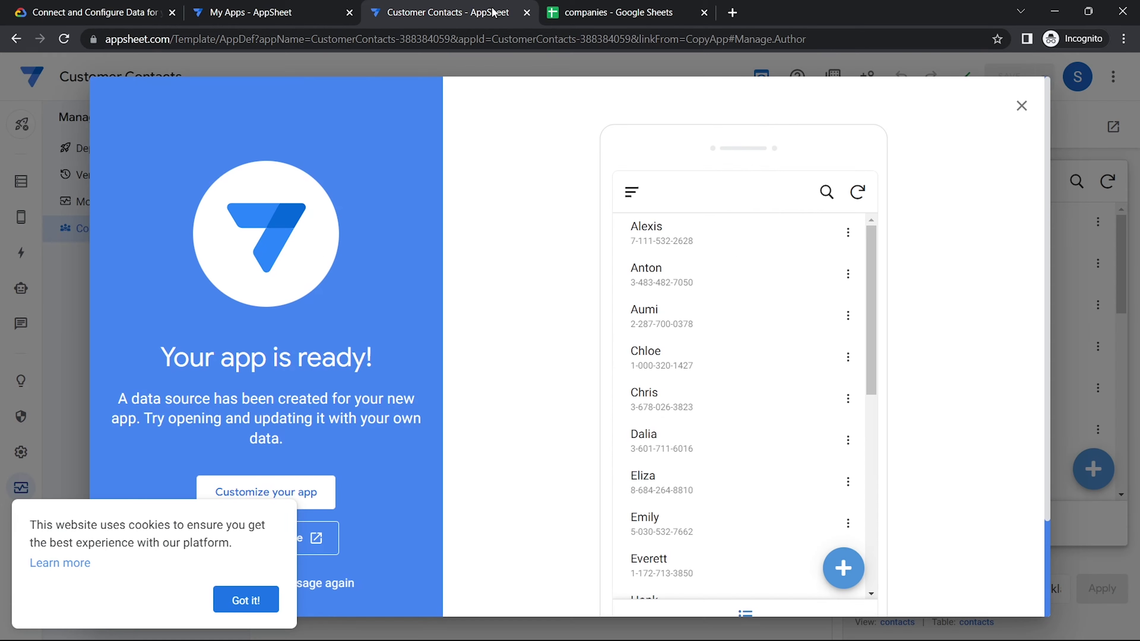
{"action": "left_click", "coordinate": [297, 492]}
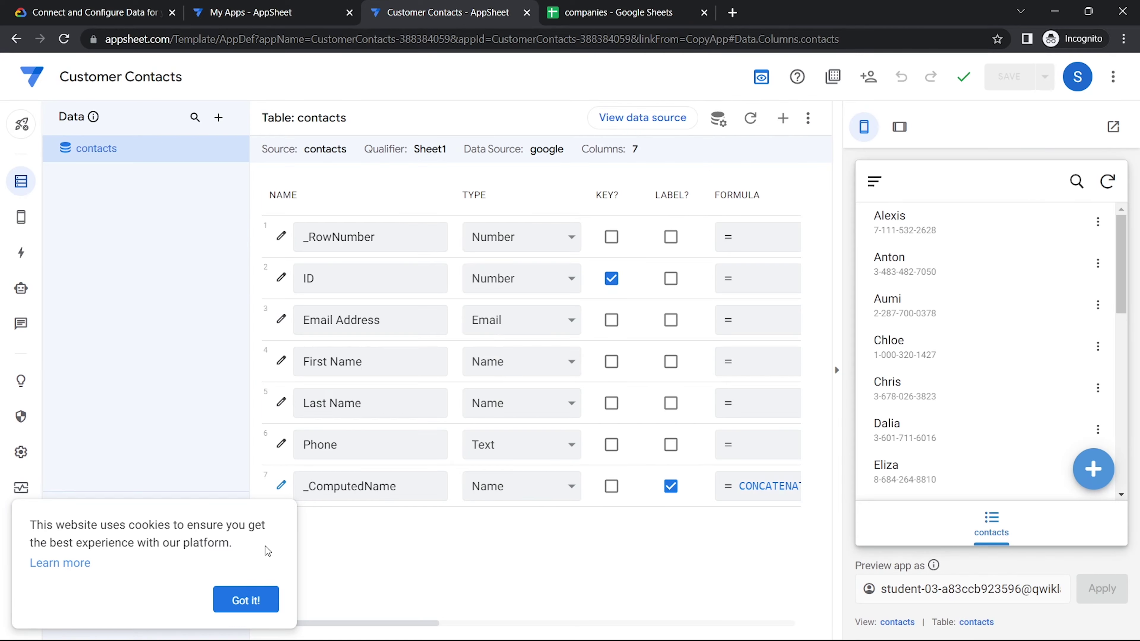
{"action": "left_click", "coordinate": [251, 601]}
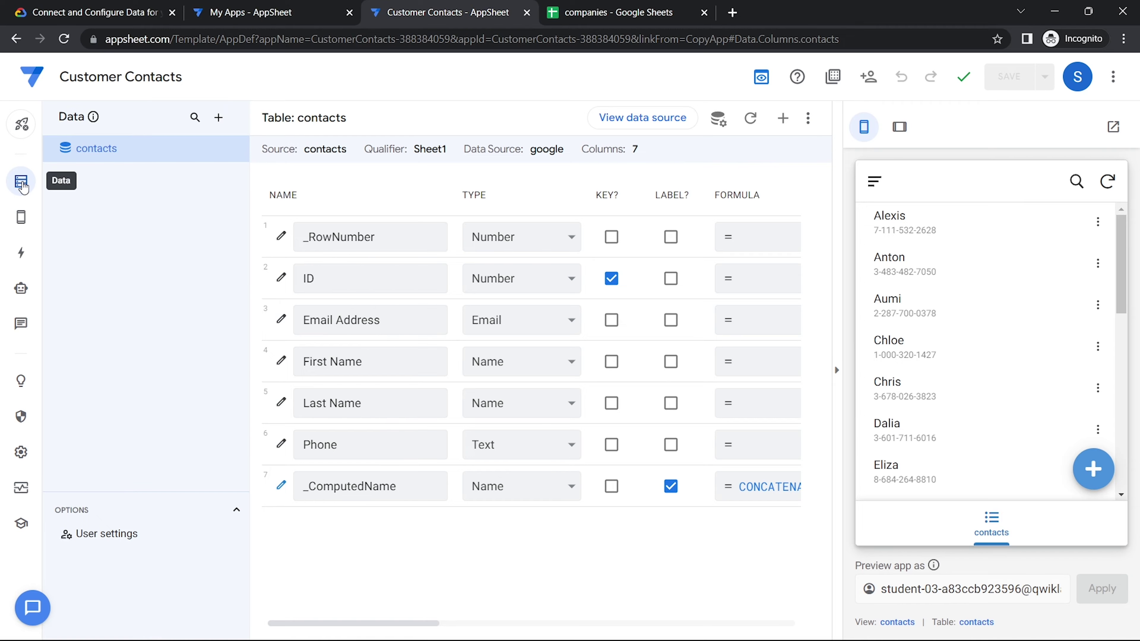
Add the companies Google Sheet from My Drive to the app as a new table with the default settings
{"action": "left_click", "coordinate": [218, 121]}
{"action": "left_click", "coordinate": [435, 221]}
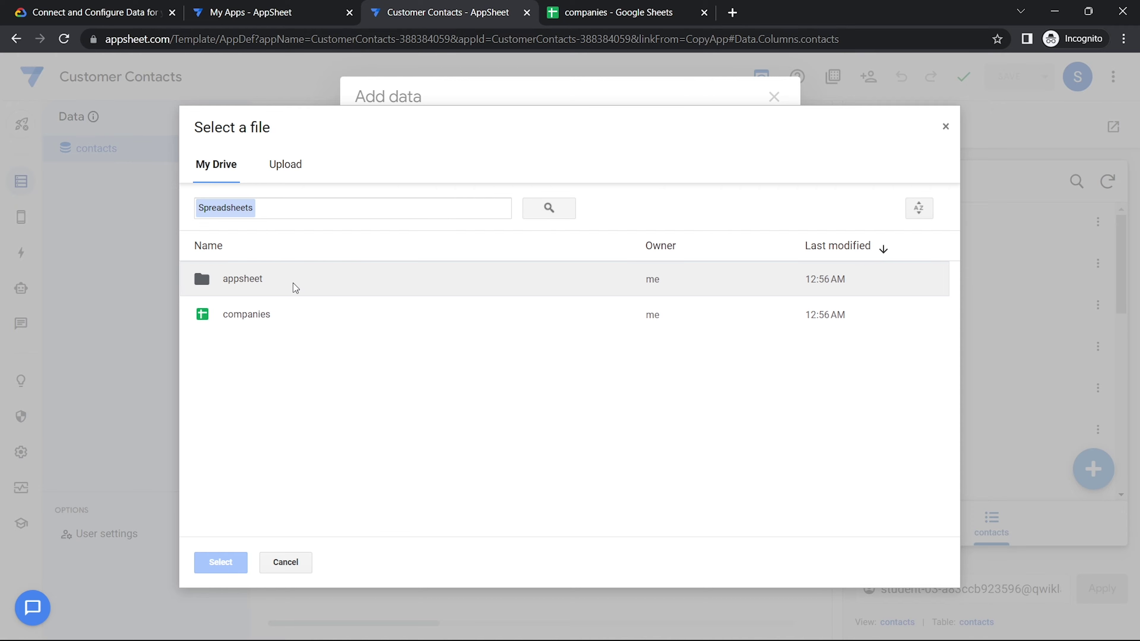
{"action": "left_click", "coordinate": [269, 321]}
{"action": "double_click", "coordinate": [250, 314]}
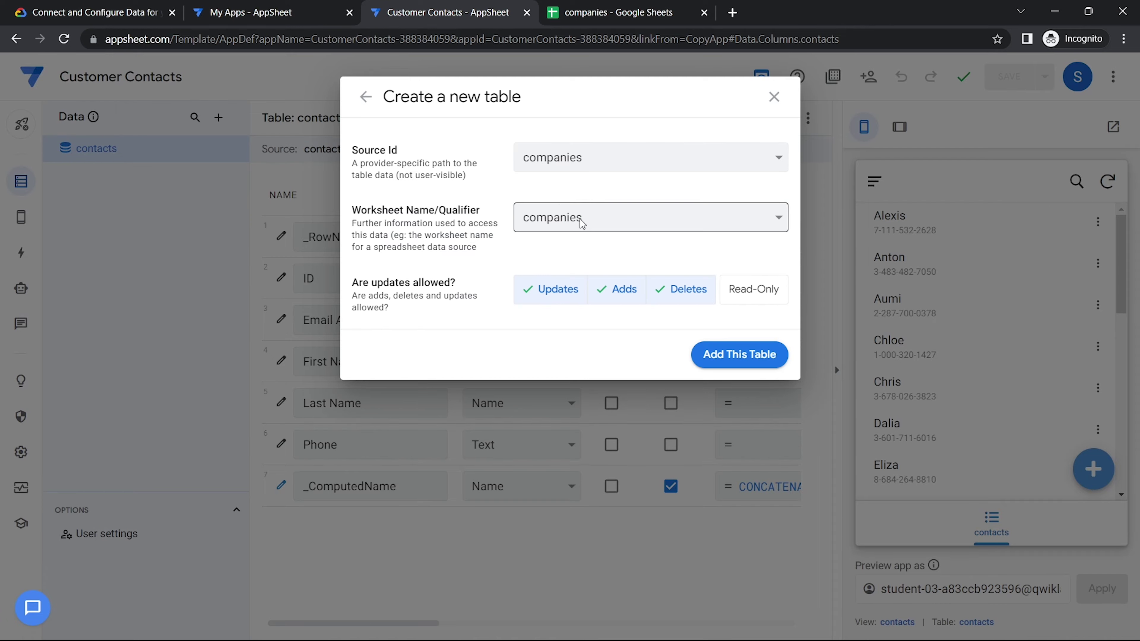
{"action": "left_click", "coordinate": [724, 349]}
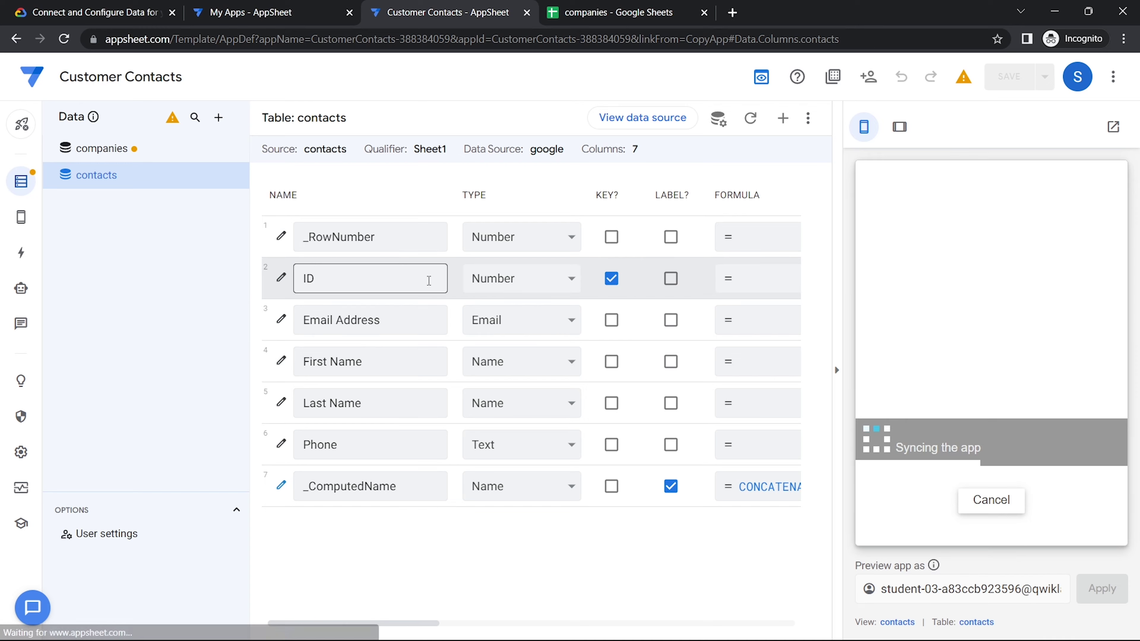
Run the lab's progress check for the objective "Set up your app with a second data source"
{"action": "left_click", "coordinate": [137, 6]}
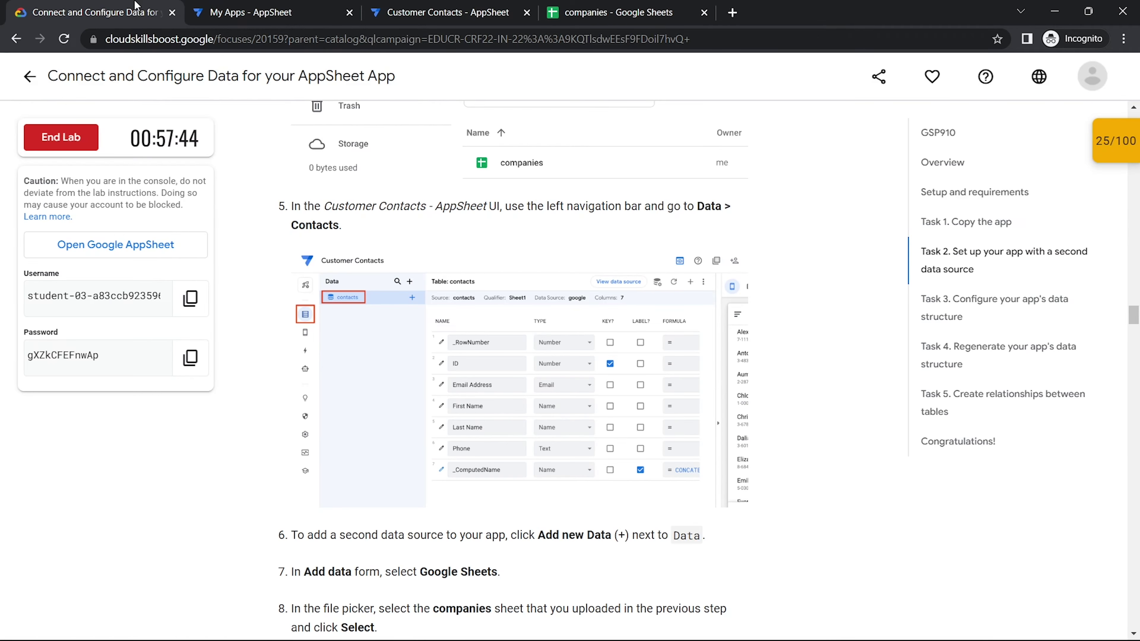
{"action": "scroll", "coordinate": [394, 237], "scroll_direction": "down", "scroll_amount": 7}
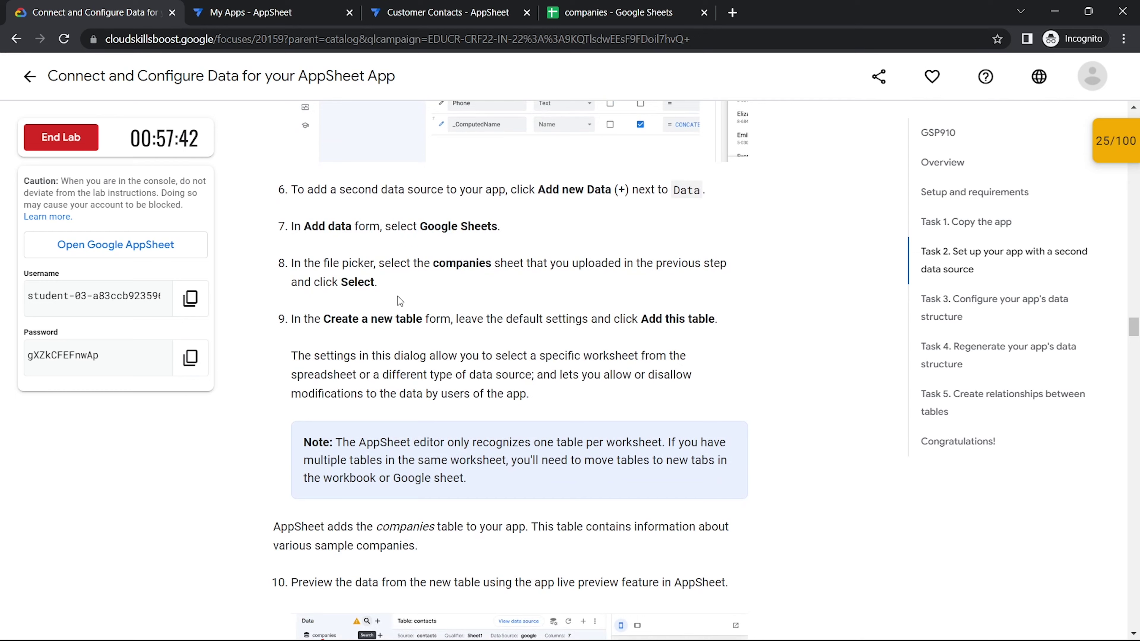
{"action": "scroll", "coordinate": [579, 313], "scroll_direction": "down", "scroll_amount": 11}
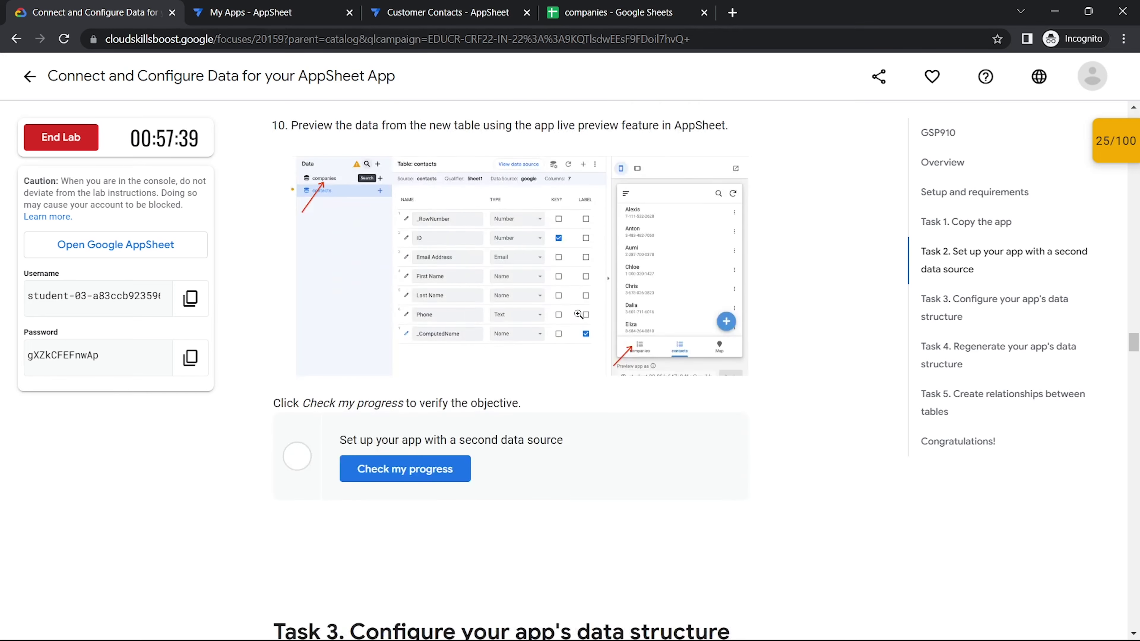
{"action": "left_click", "coordinate": [446, 404]}
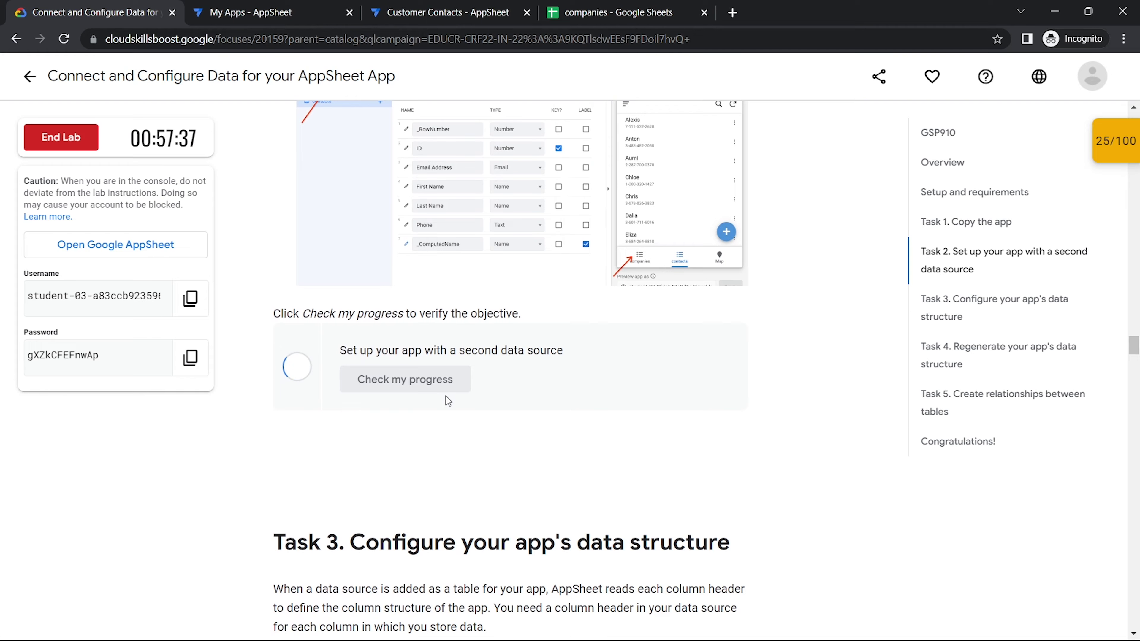
Skip ahead to Task 4 of the lab instructions and open its Google Drive link in a new browser tab
{"action": "scroll", "coordinate": [447, 401], "scroll_direction": "down", "scroll_amount": 5}
{"action": "scroll", "coordinate": [447, 401], "scroll_direction": "down", "scroll_amount": 20}
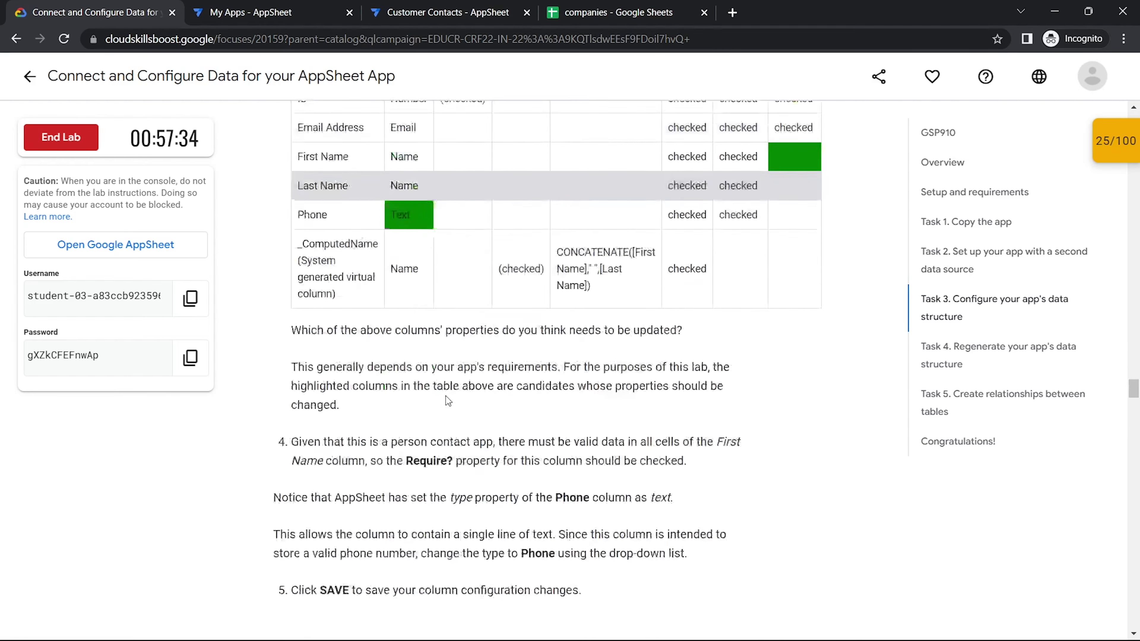
{"action": "scroll", "coordinate": [445, 396], "scroll_direction": "down", "scroll_amount": 20}
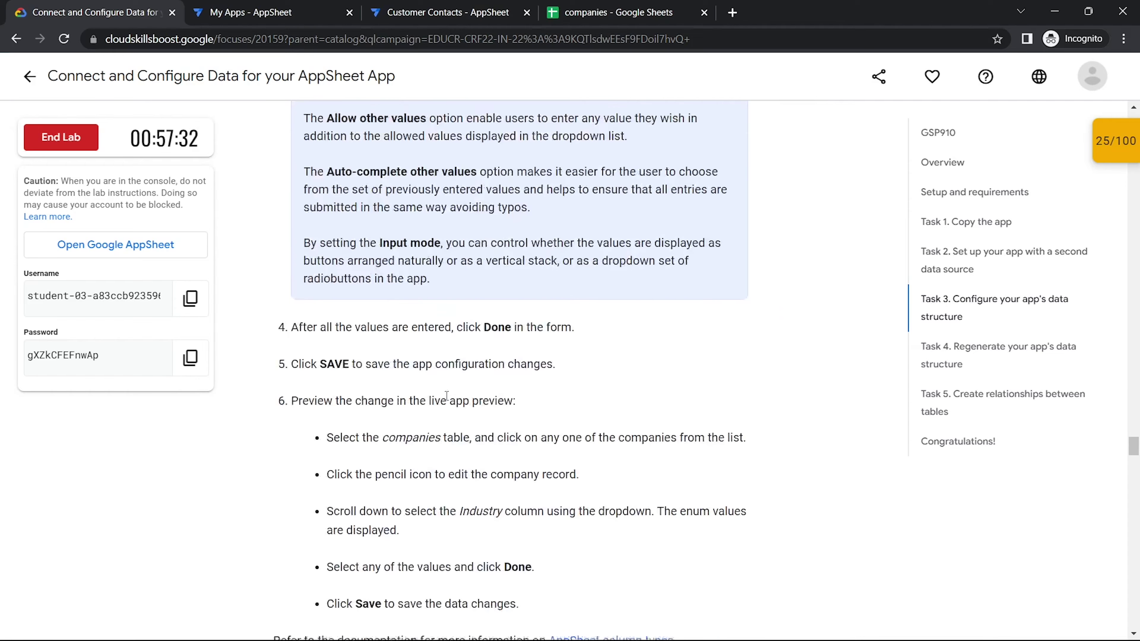
{"action": "left_click_drag", "start_coordinate": [258, 191], "coordinate": [417, 274]}
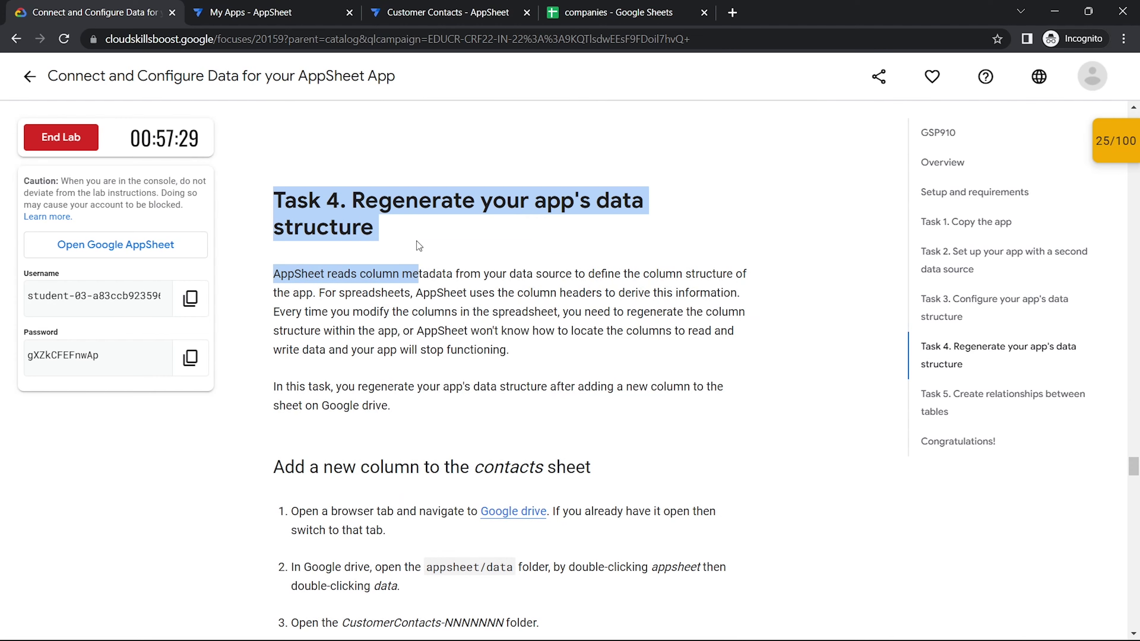
{"action": "scroll", "coordinate": [418, 274], "scroll_direction": "down", "scroll_amount": 2}
{"action": "right_click", "coordinate": [512, 425]}
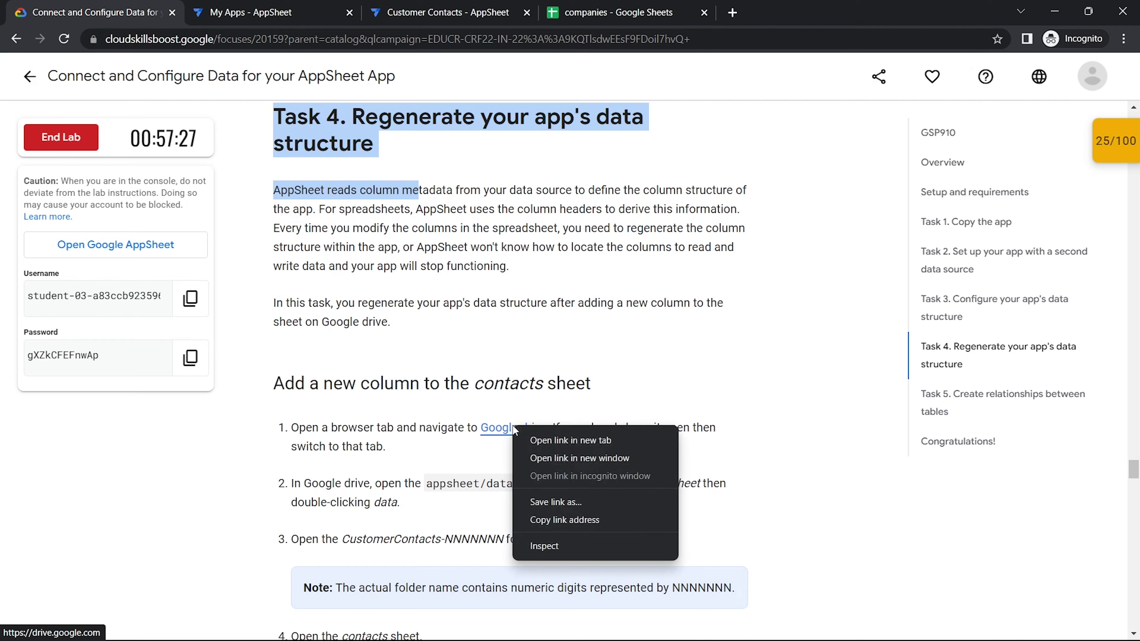
{"action": "left_click", "coordinate": [550, 440]}
Copy the column header text "Last Contacted" from the instructions for adding a new column to the contacts sheet
{"action": "scroll", "coordinate": [554, 423], "scroll_direction": "down", "scroll_amount": 6}
{"action": "left_click_drag", "start_coordinate": [611, 393], "coordinate": [692, 387]}
{"action": "key", "text": "ctrl+c"}
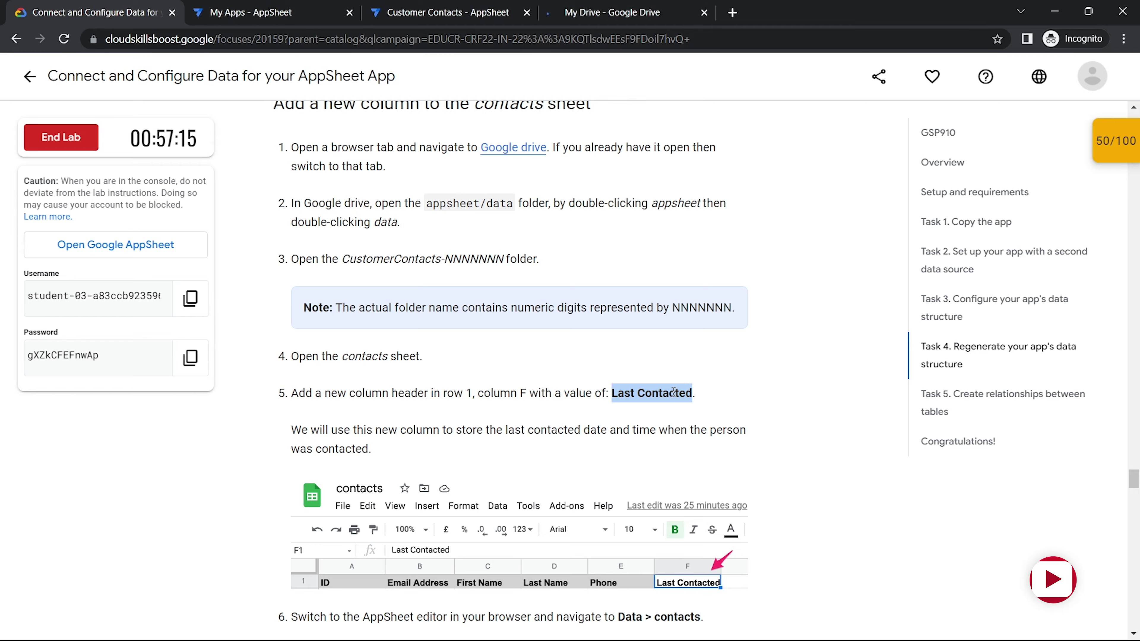
In Google Drive, open the contacts sheet inside the CustomerContacts folder under appsheet/data
{"action": "left_click", "coordinate": [584, 12]}
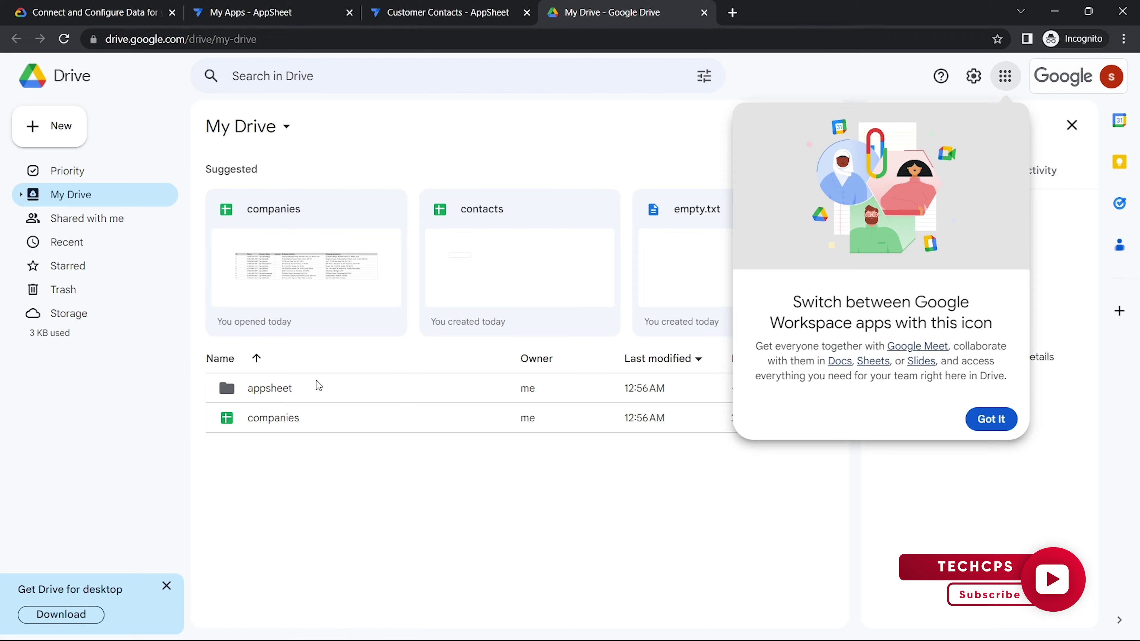
{"action": "double_click", "coordinate": [288, 389]}
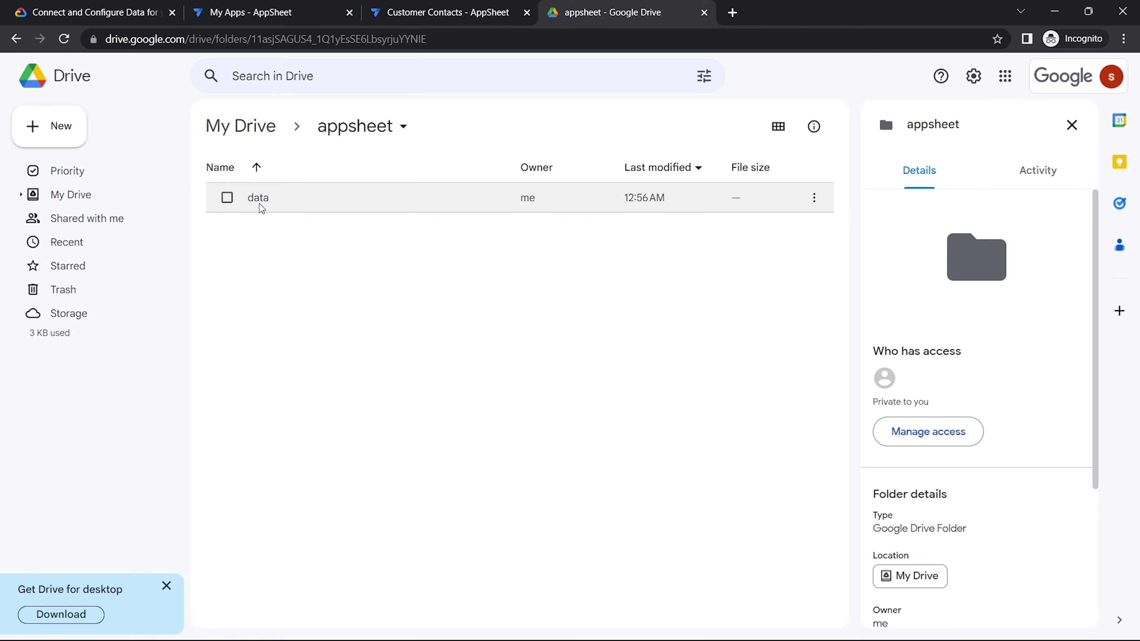
{"action": "double_click", "coordinate": [259, 204]}
{"action": "double_click", "coordinate": [279, 200]}
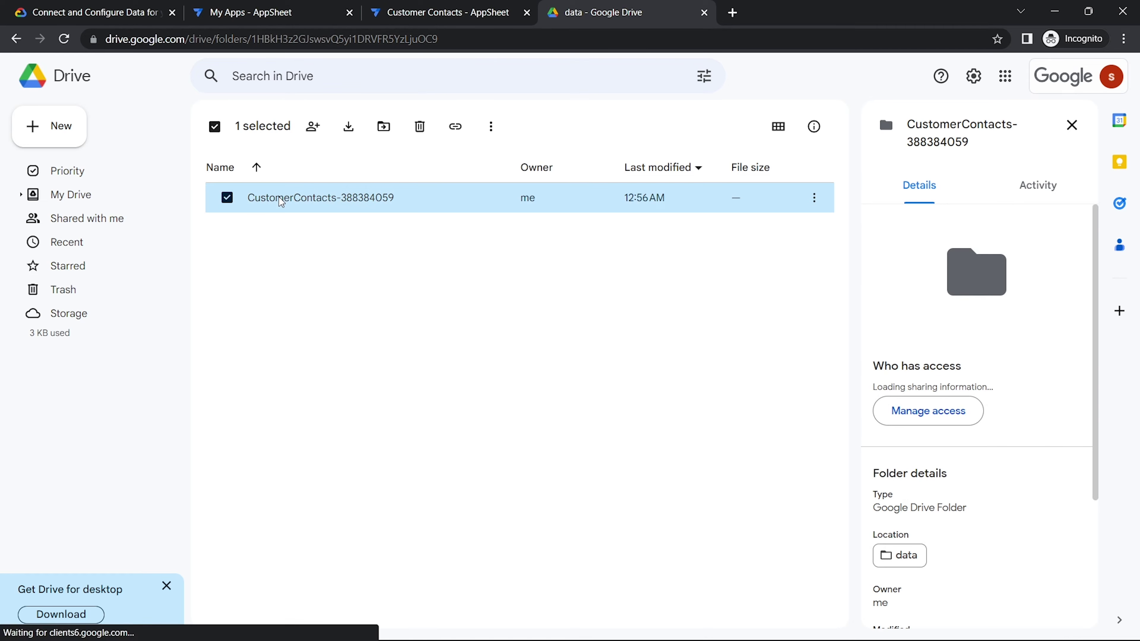
{"action": "double_click", "coordinate": [271, 200]}
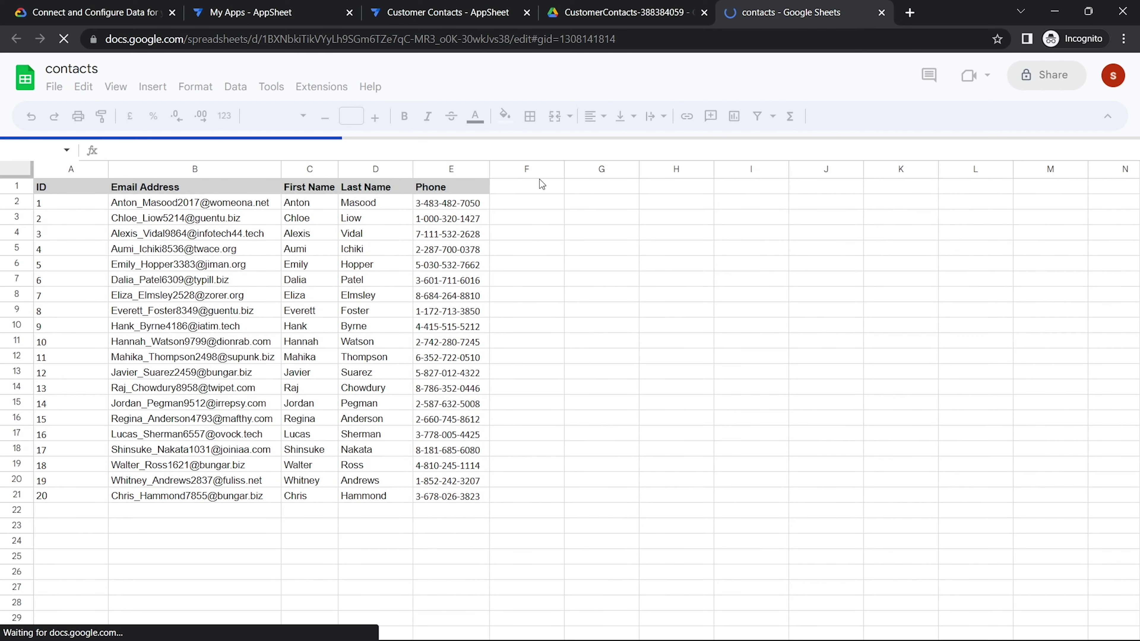
Enter the column header "Last Contacted" in cell F1 of the contacts sheet
{"action": "left_click", "coordinate": [535, 185]}
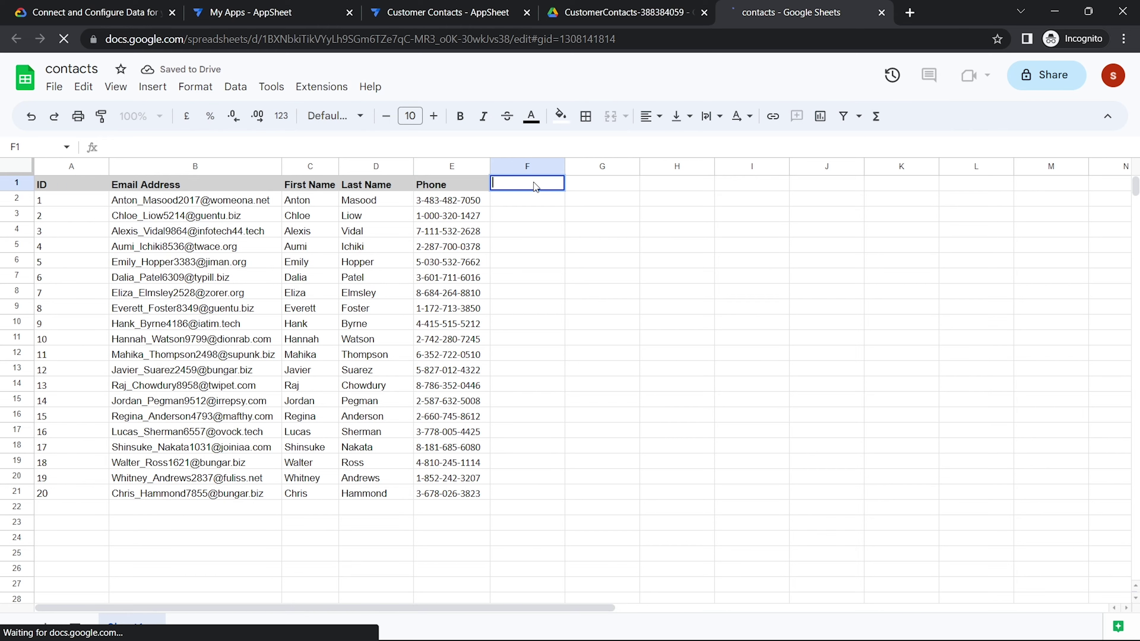
{"action": "key", "text": "ctrl+v"}
{"action": "left_click", "coordinate": [716, 253]}
{"action": "double_click", "coordinate": [529, 185]}
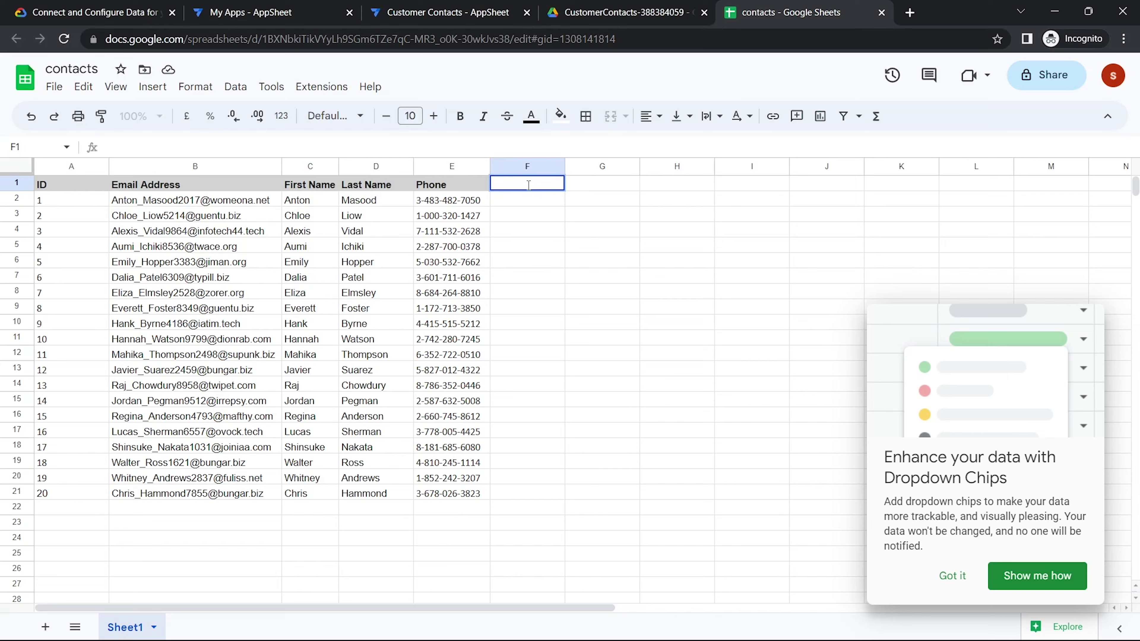
{"action": "key", "text": "ctrl+v"}
{"action": "left_click", "coordinate": [555, 235]}
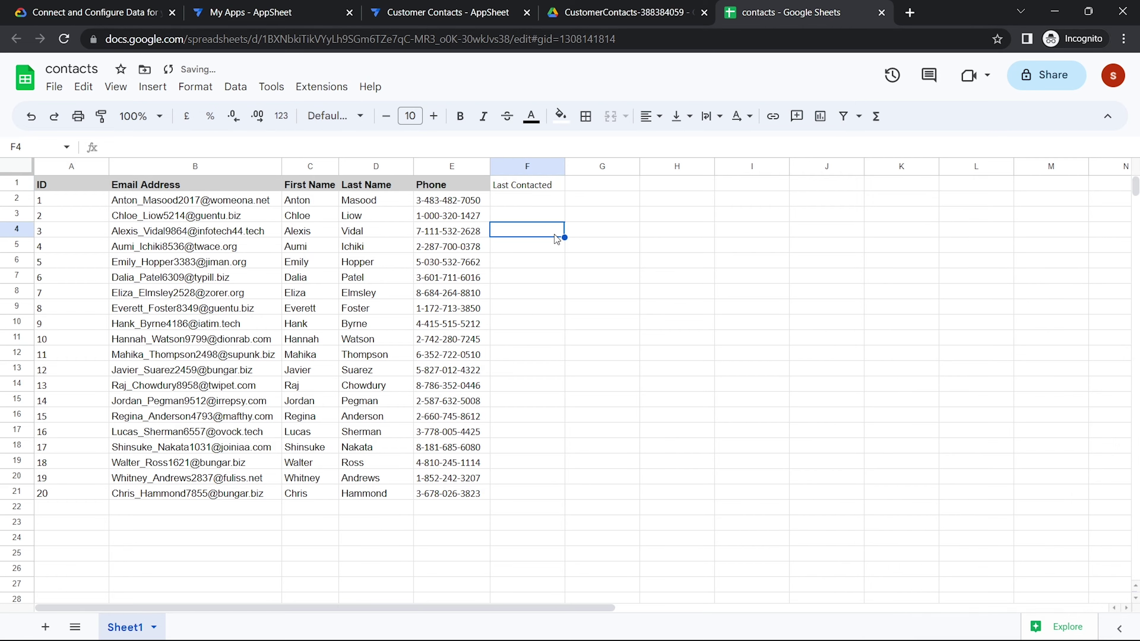
Open cell G1 of the contacts sheet for editing and copy the header text "Company ID" from Task 5 of the lab instructions
{"action": "double_click", "coordinate": [584, 182]}
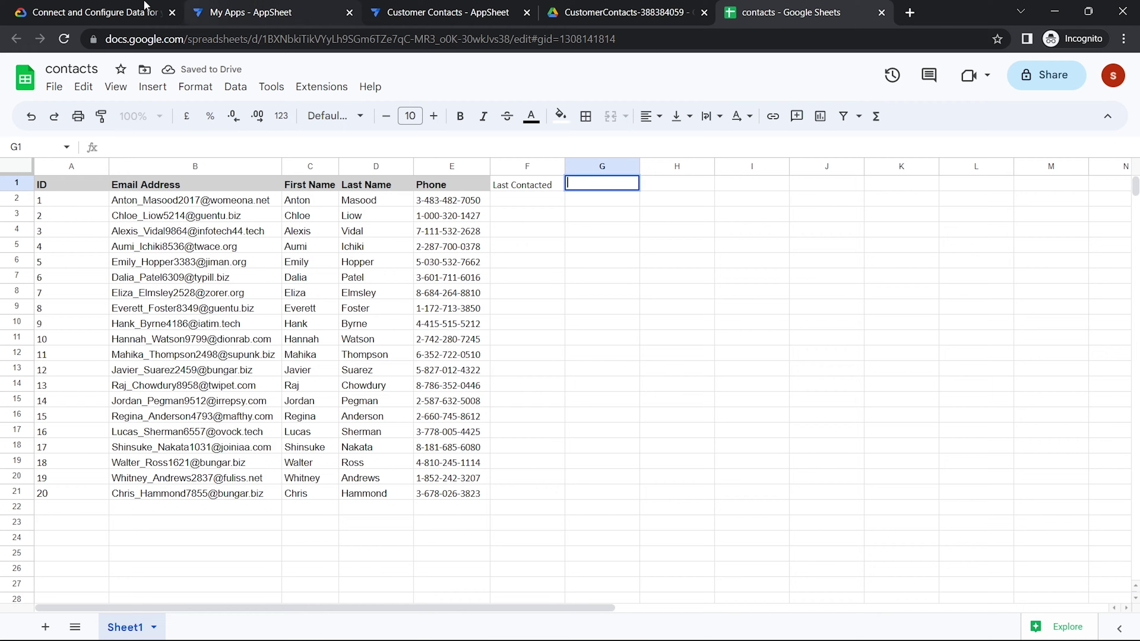
{"action": "left_click", "coordinate": [89, 12]}
{"action": "scroll", "coordinate": [421, 326], "scroll_direction": "down", "scroll_amount": 4}
{"action": "scroll", "coordinate": [420, 329], "scroll_direction": "down", "scroll_amount": 15}
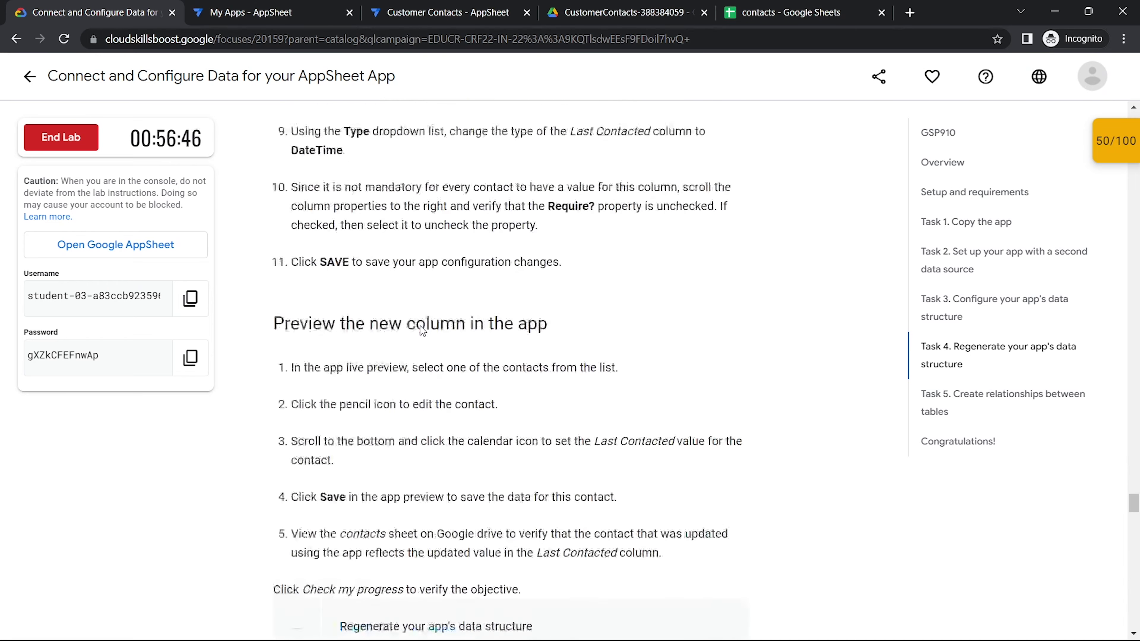
{"action": "scroll", "coordinate": [421, 326], "scroll_direction": "down", "scroll_amount": 5}
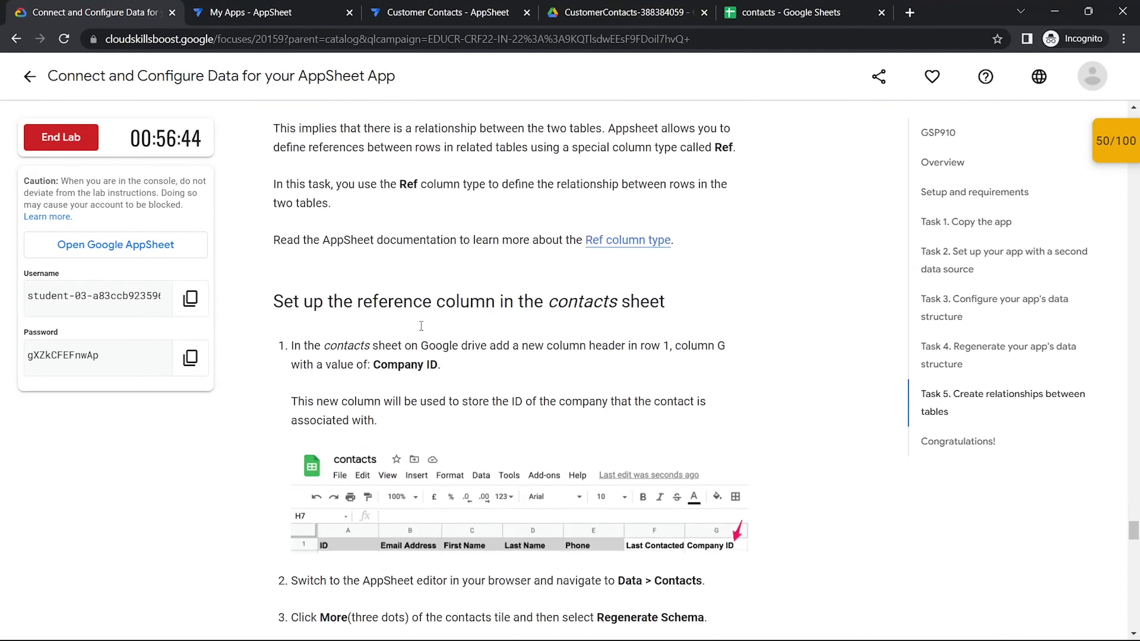
{"action": "left_click_drag", "start_coordinate": [376, 305], "coordinate": [434, 302]}
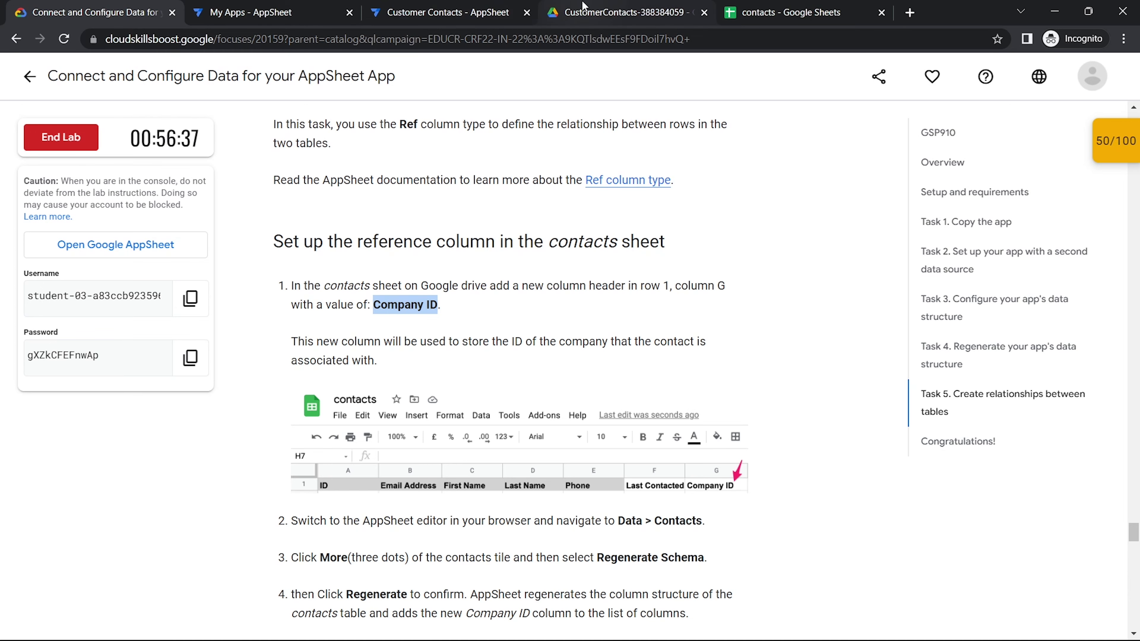
Enter the column header "Company ID" in cell G1 of the contacts sheet in Google Sheets
{"action": "left_click", "coordinate": [629, 6]}
{"action": "left_click", "coordinate": [760, 6]}
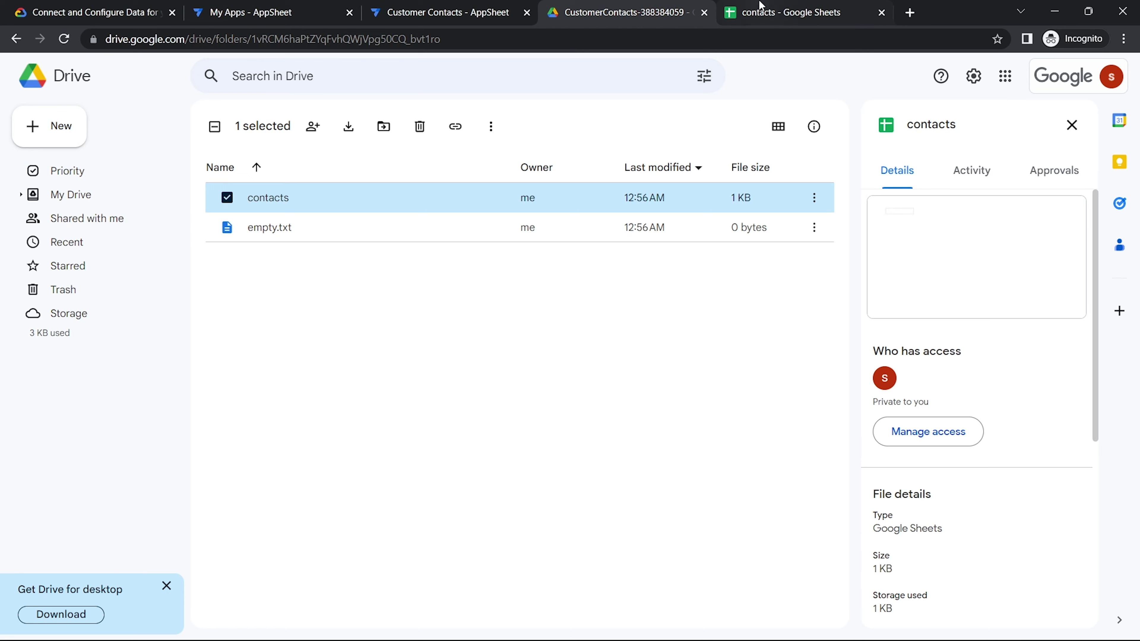
{"action": "type", "text": "Company ID"}
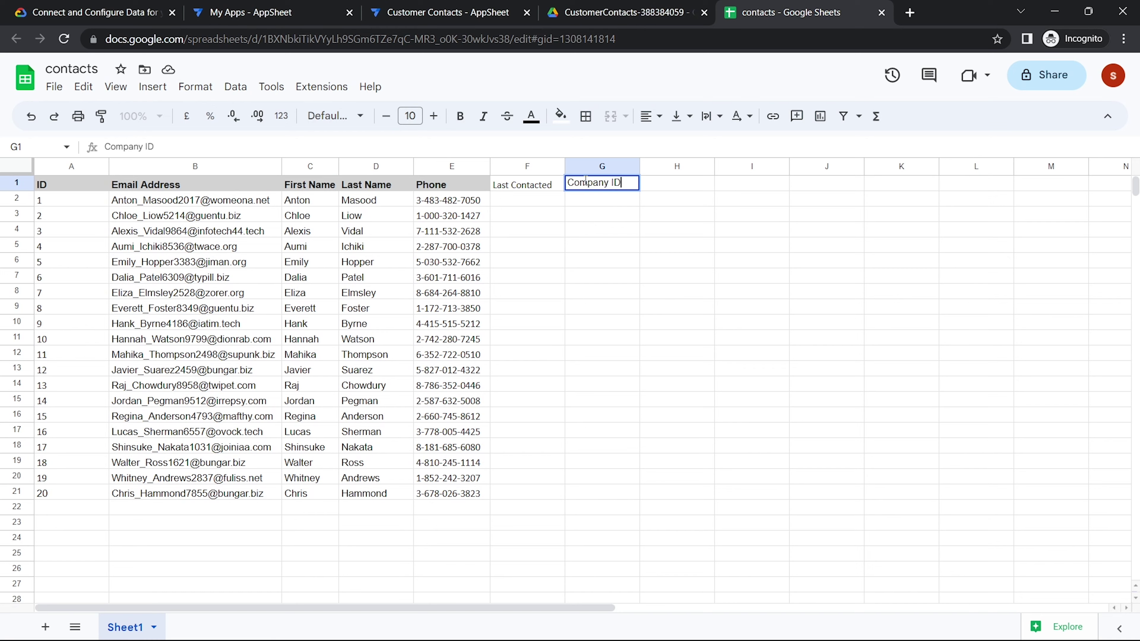
{"action": "left_click", "coordinate": [605, 221]}
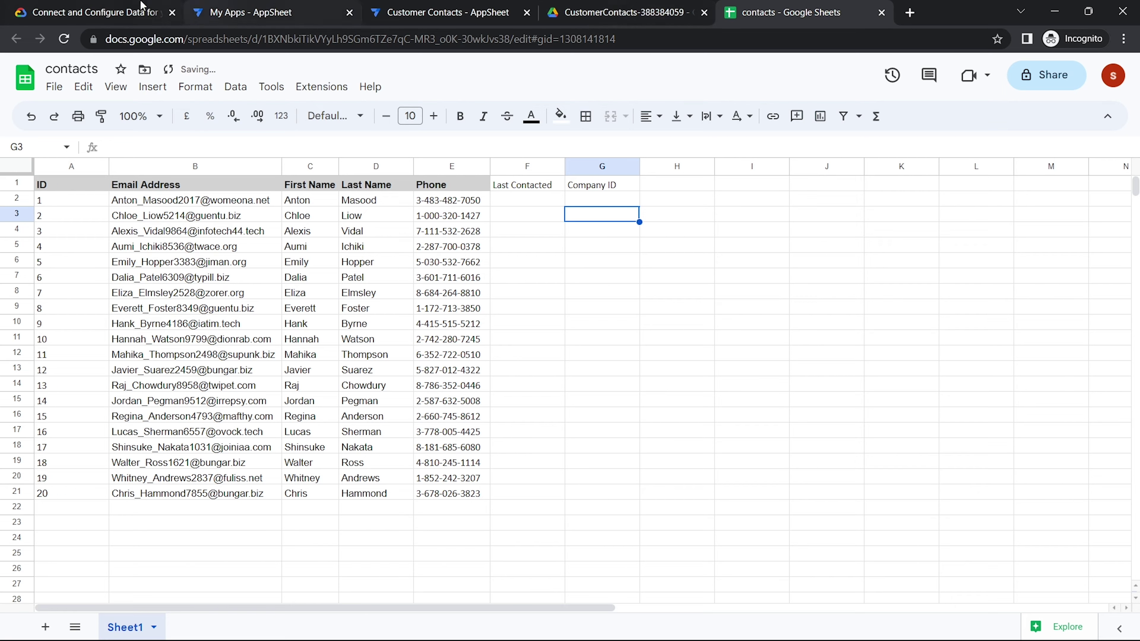
Consult the Task 4 instructions on regenerating the schema, and regenerate the contacts table's schema in the AppSheet editor
{"action": "left_click", "coordinate": [115, 6]}
{"action": "scroll", "coordinate": [417, 210], "scroll_direction": "up", "scroll_amount": 15}
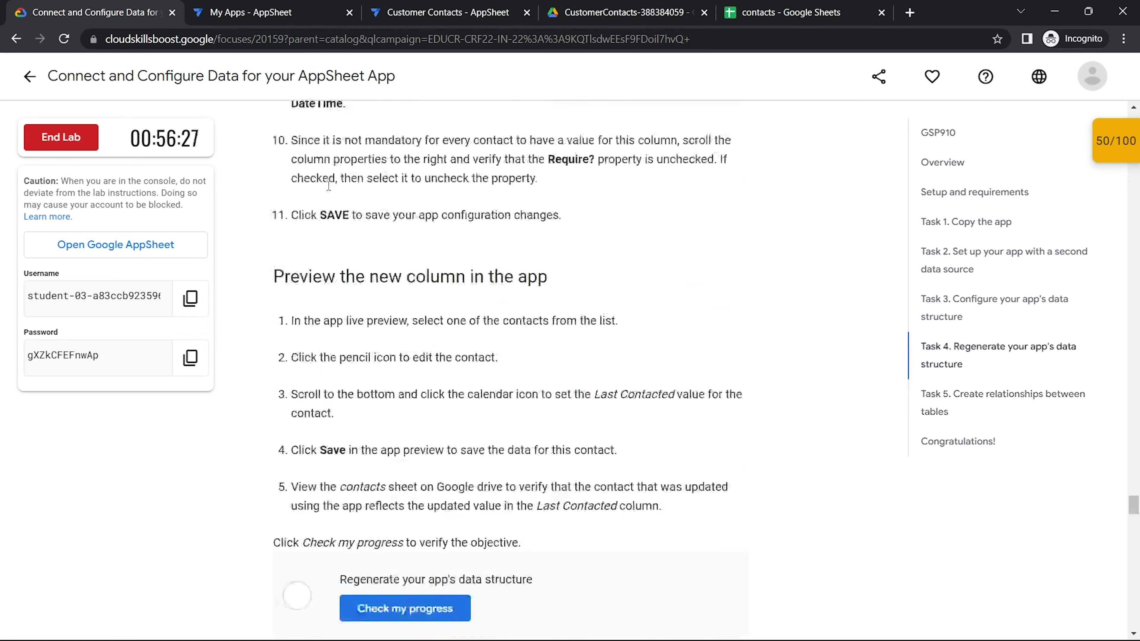
{"action": "scroll", "coordinate": [415, 210], "scroll_direction": "up", "scroll_amount": 7}
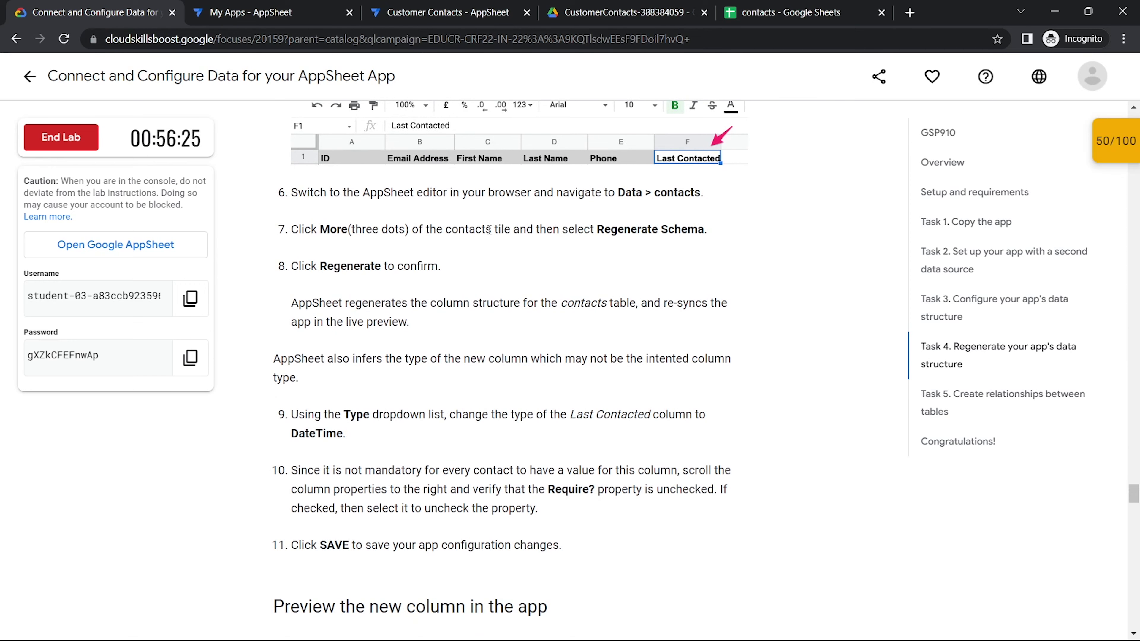
{"action": "left_click_drag", "start_coordinate": [595, 228], "coordinate": [713, 235]}
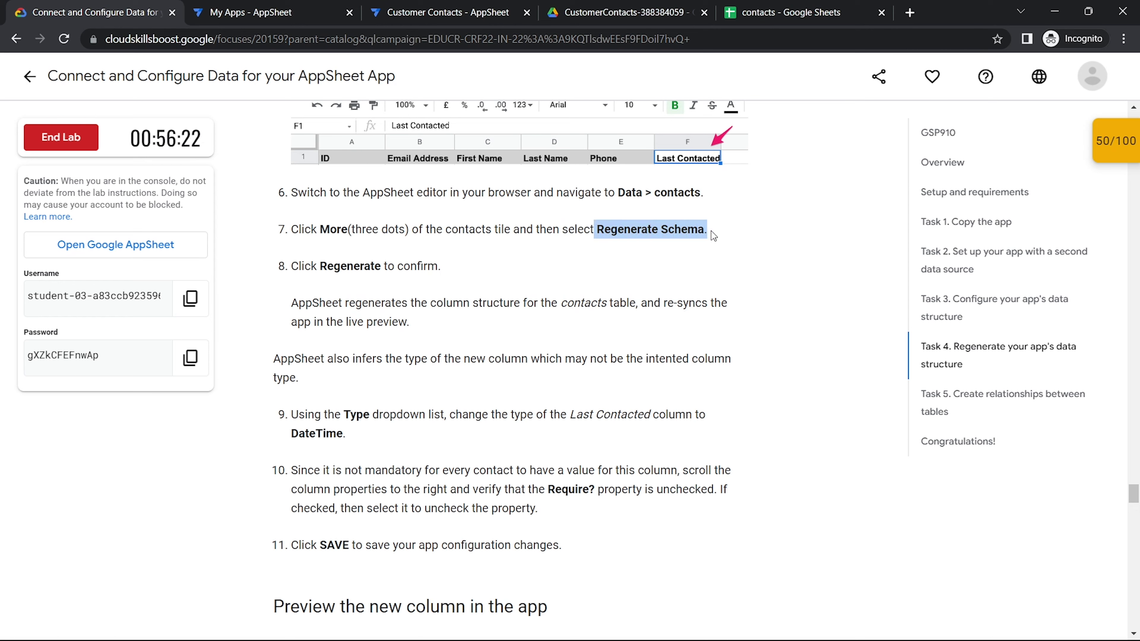
{"action": "left_click", "coordinate": [514, 6]}
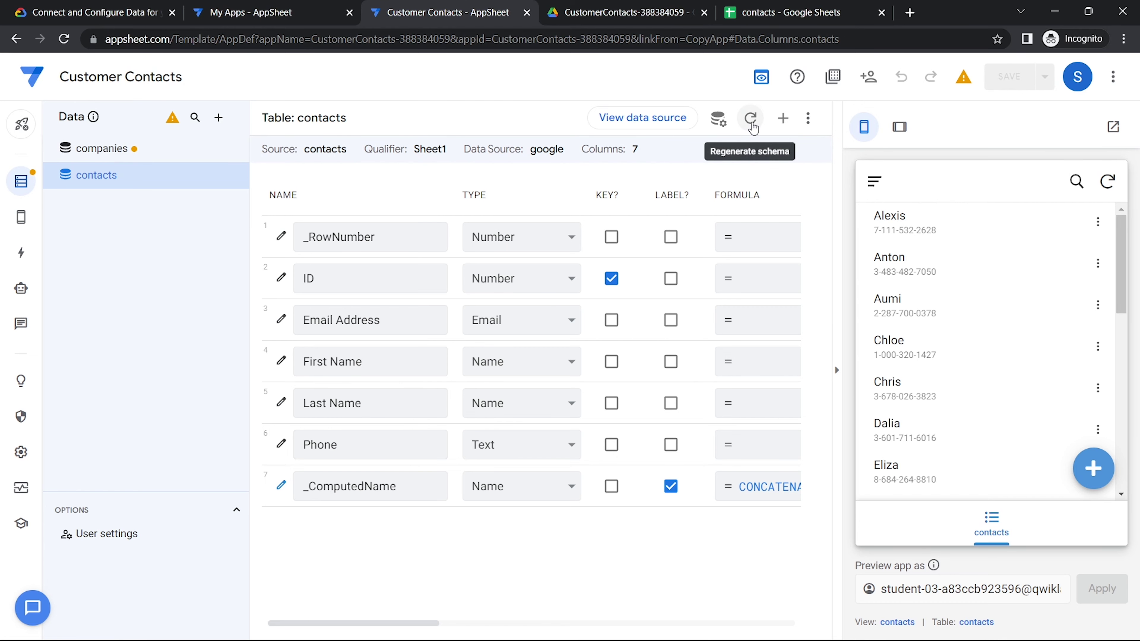
{"action": "left_click", "coordinate": [718, 118]}
{"action": "left_click", "coordinate": [757, 205]}
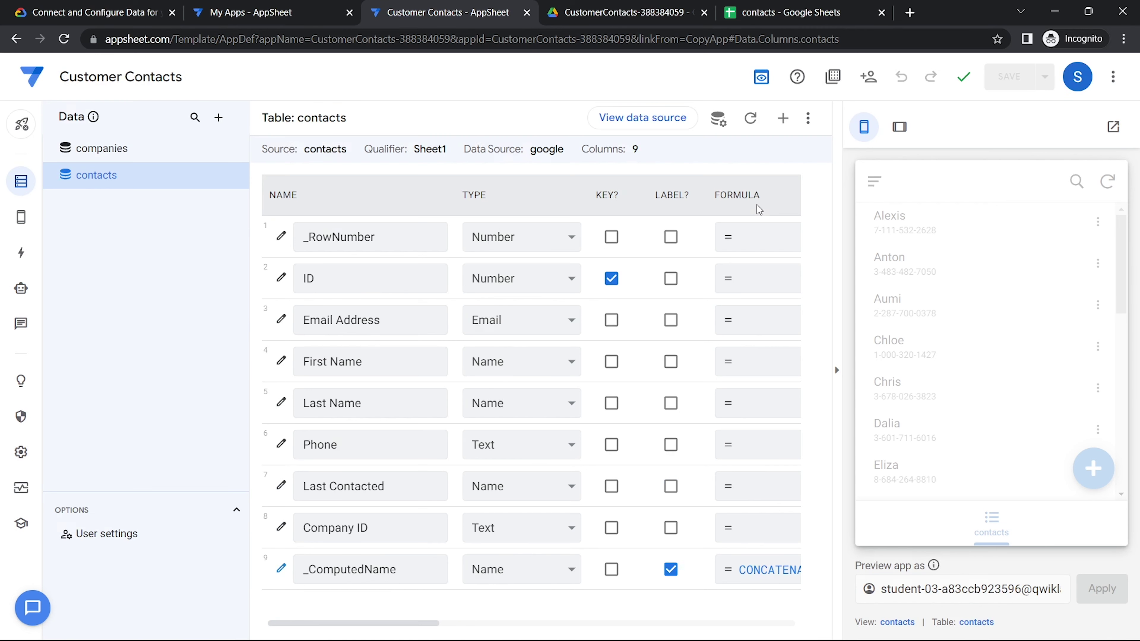
Return to the lab instructions and check progress for the "Regenerate your app's data structure" objective
{"action": "left_click", "coordinate": [109, 6]}
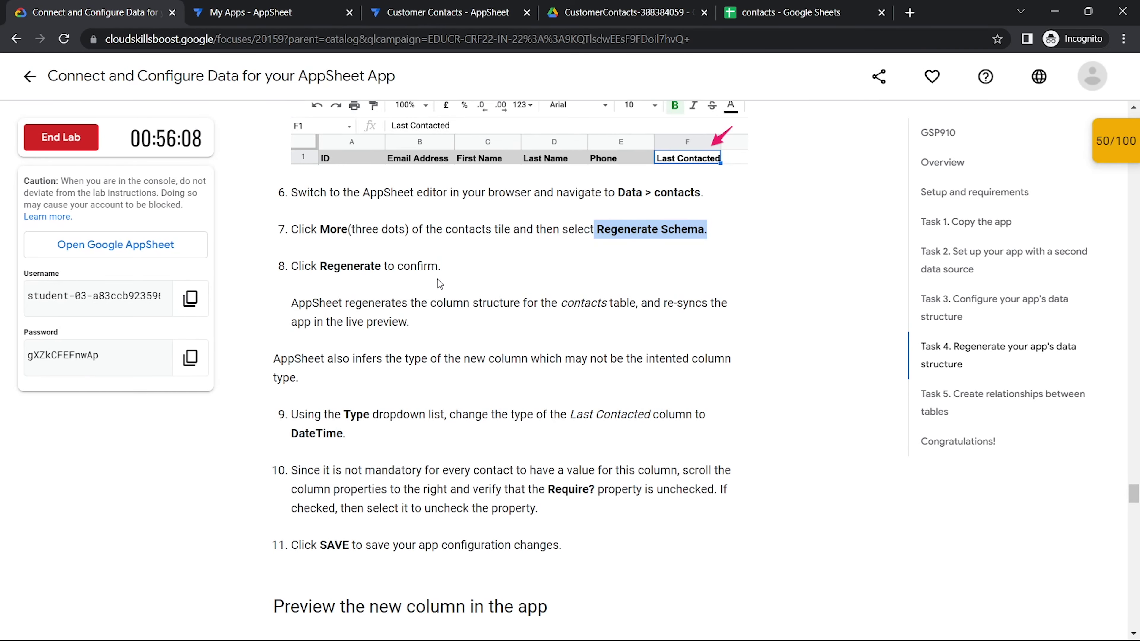
{"action": "scroll", "coordinate": [439, 283], "scroll_direction": "down", "scroll_amount": 8}
{"action": "left_click", "coordinate": [450, 490]}
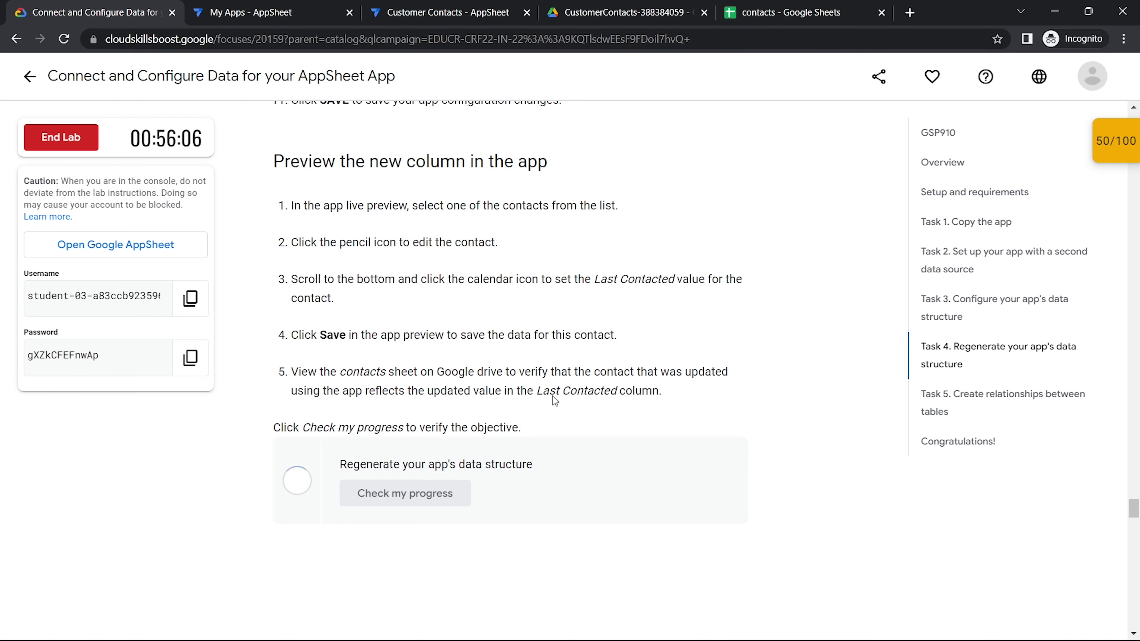
Check progress for the "Create relationships between tables" objective at the end of Task 5
{"action": "scroll", "coordinate": [619, 358], "scroll_direction": "down", "scroll_amount": 5}
{"action": "scroll", "coordinate": [621, 355], "scroll_direction": "down", "scroll_amount": 8}
{"action": "scroll", "coordinate": [620, 356], "scroll_direction": "down", "scroll_amount": 15}
{"action": "left_click", "coordinate": [446, 322]}
{"action": "scroll", "coordinate": [565, 348], "scroll_direction": "down", "scroll_amount": 2}
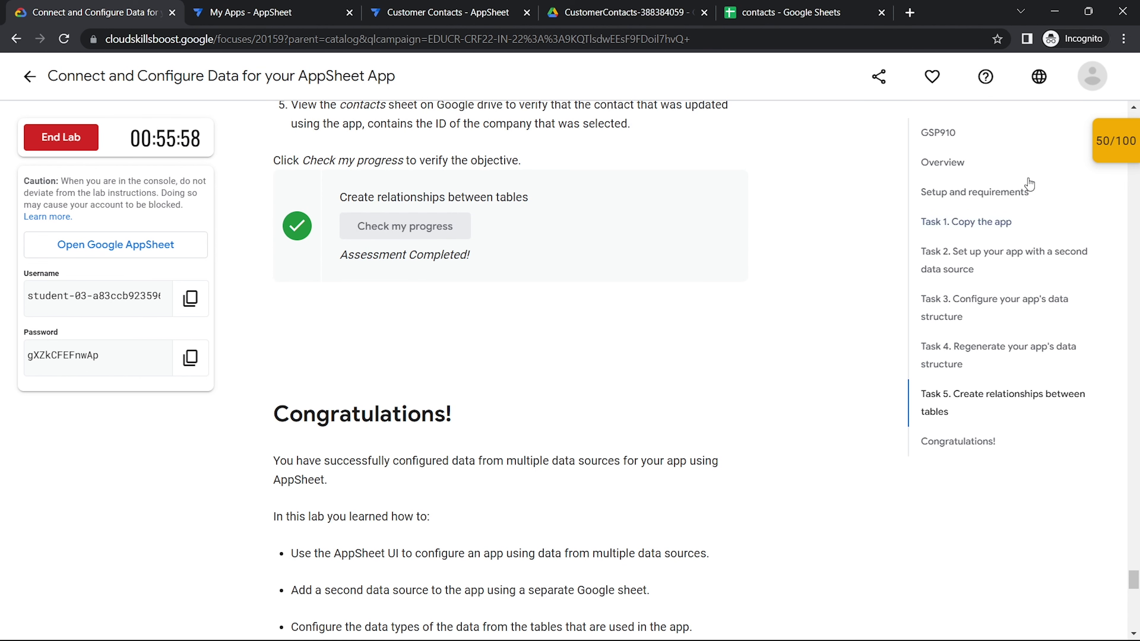
Open the lab's checkpoint score overview and recheck "Create relationships between tables" and "Regenerate your app's data structure"
{"action": "left_click", "coordinate": [1117, 150]}
{"action": "left_click", "coordinate": [1016, 324]}
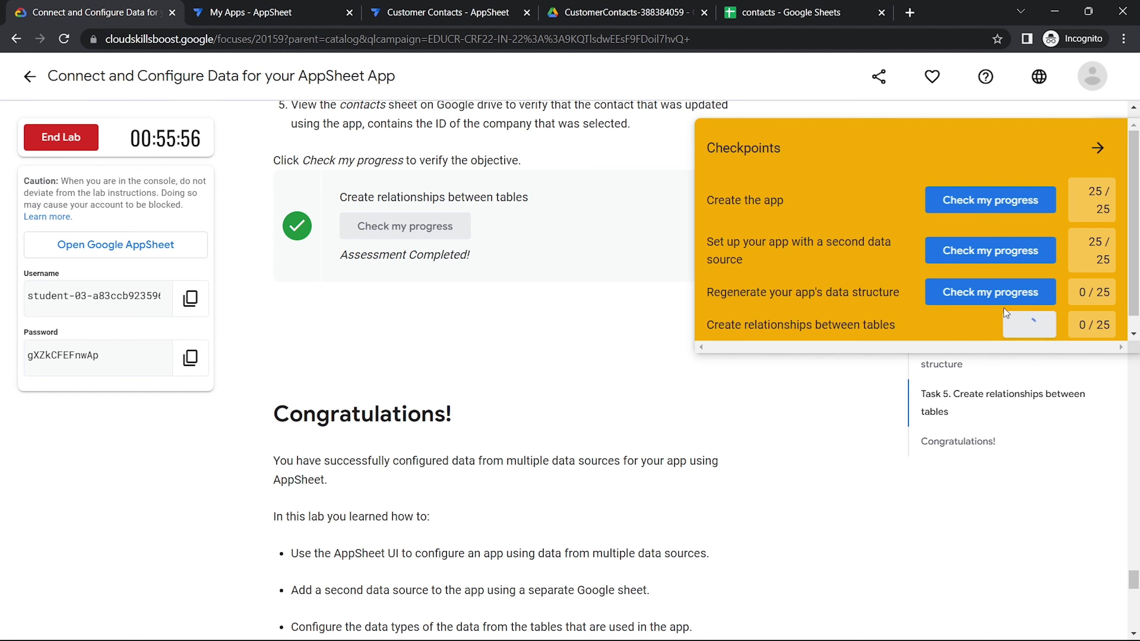
{"action": "left_click", "coordinate": [996, 294]}
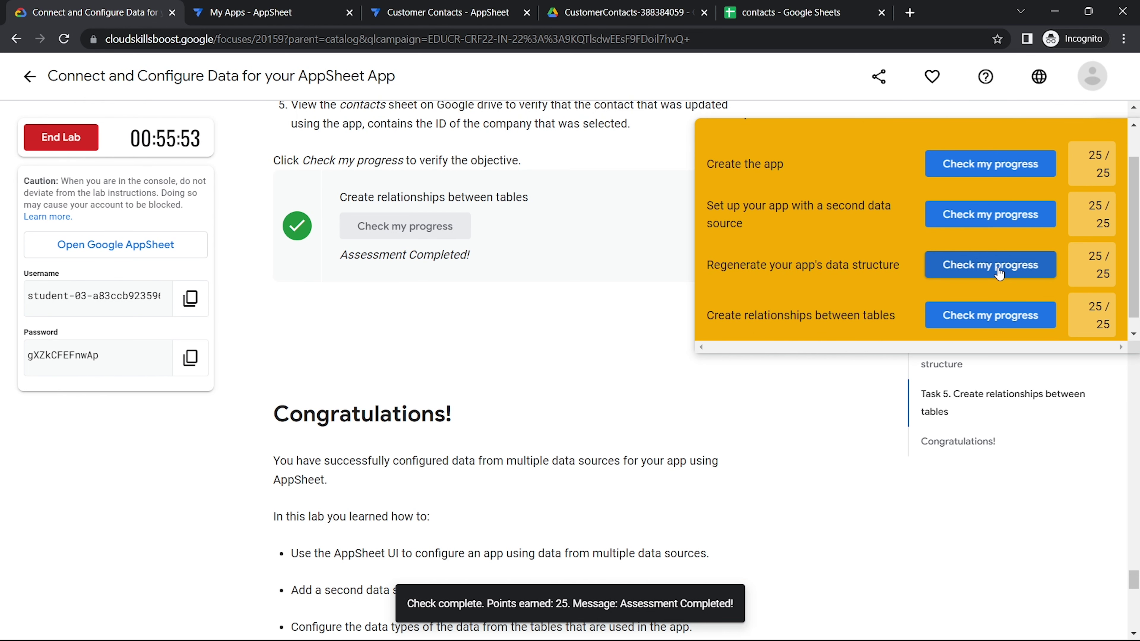
End the lab and submit it
{"action": "double_click", "coordinate": [352, 410]}
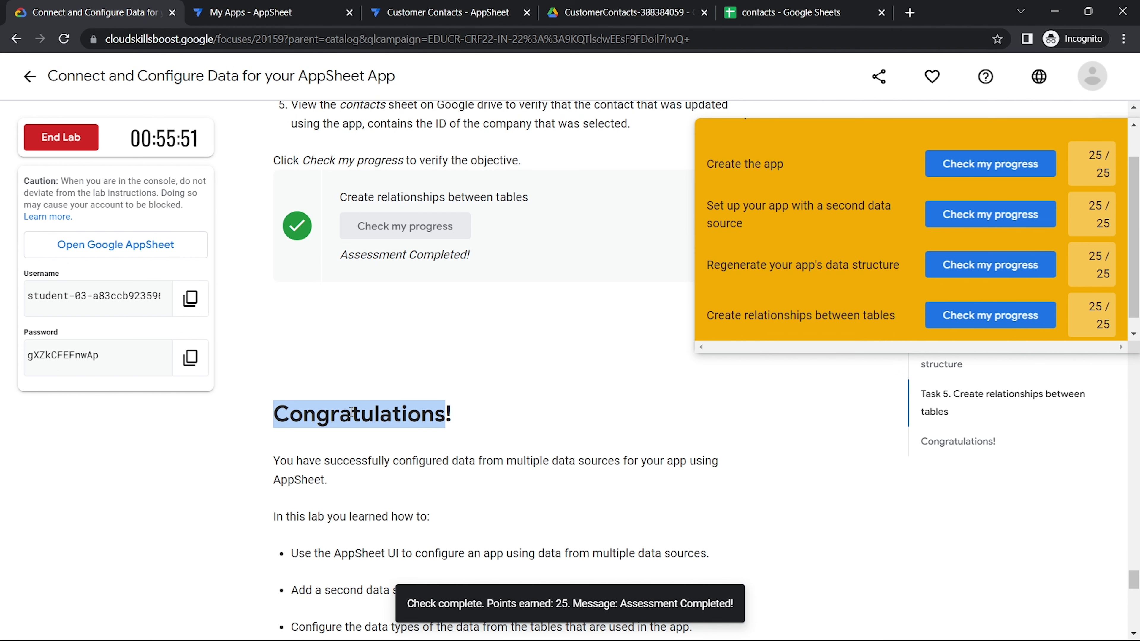
{"action": "left_click", "coordinate": [65, 136]}
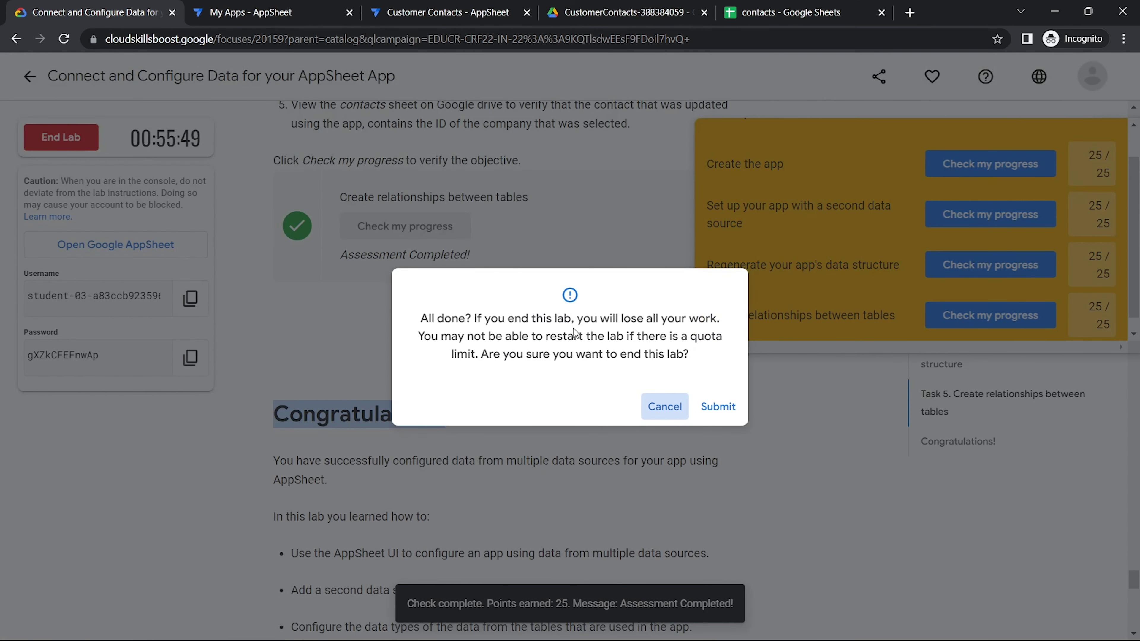
{"action": "left_click", "coordinate": [700, 406]}
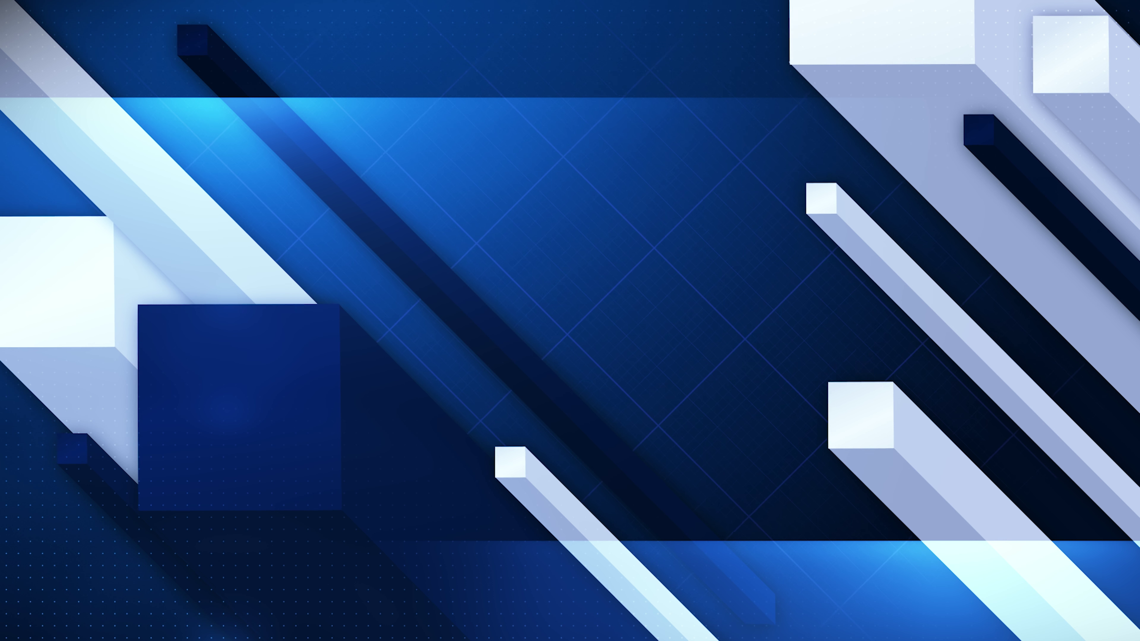